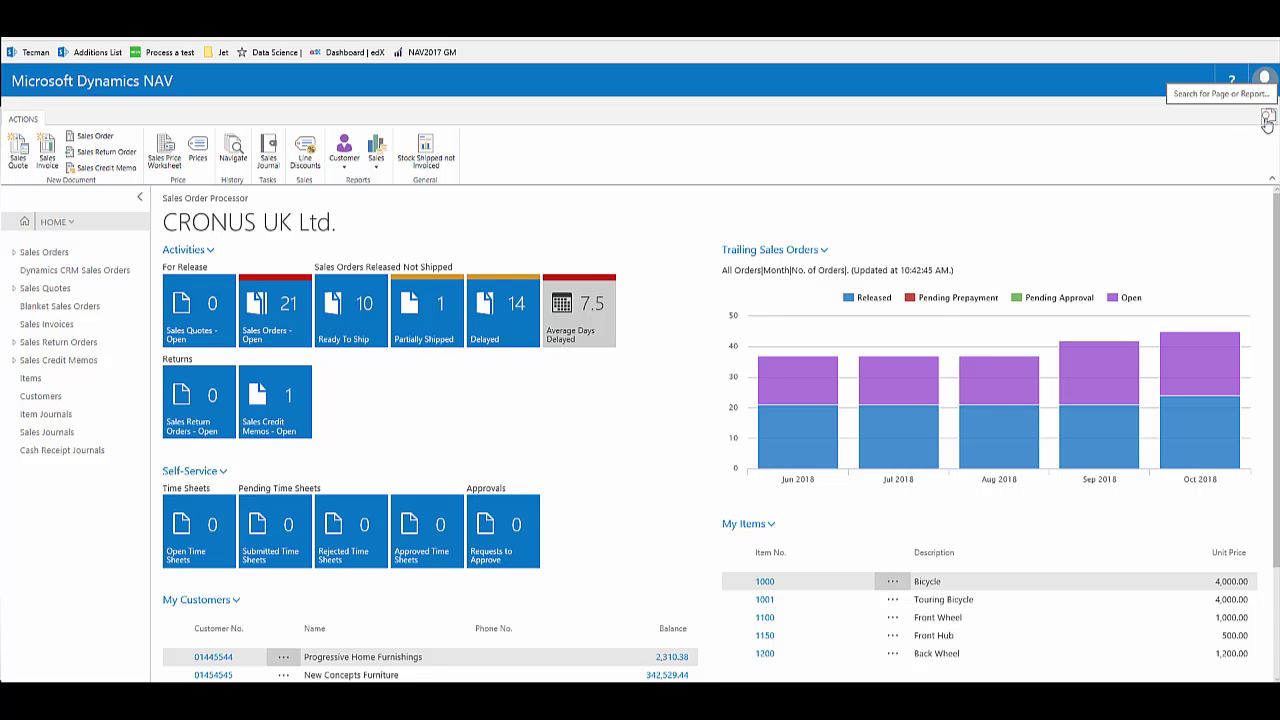
Step: Find and open the Extension Management page, view the extensions as tiles and return to the list layout
click(1267, 118)
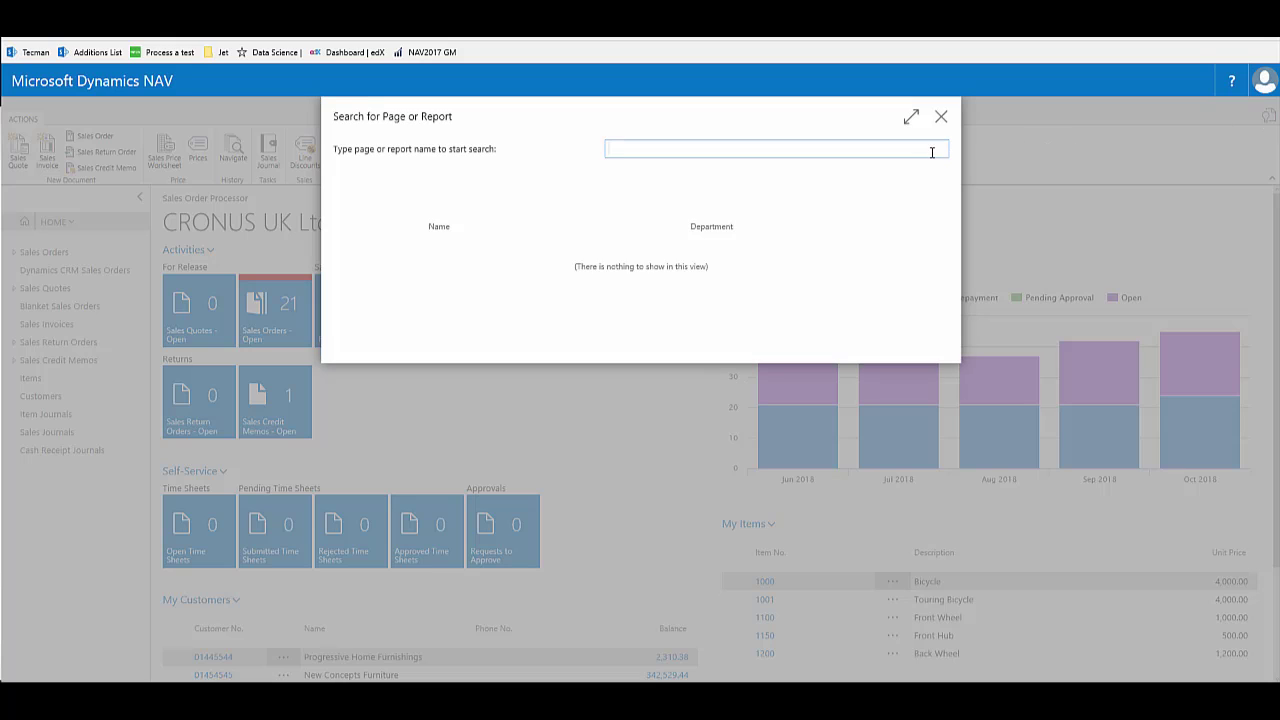
text(extens)
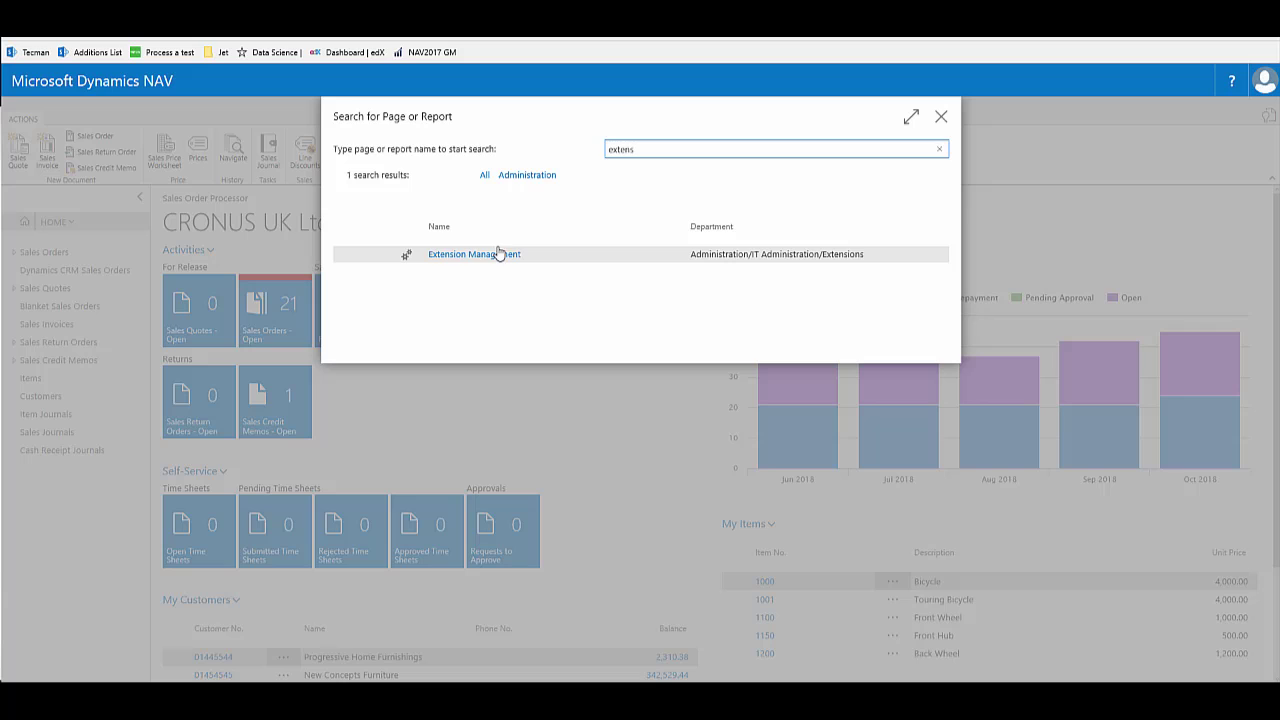
click(497, 254)
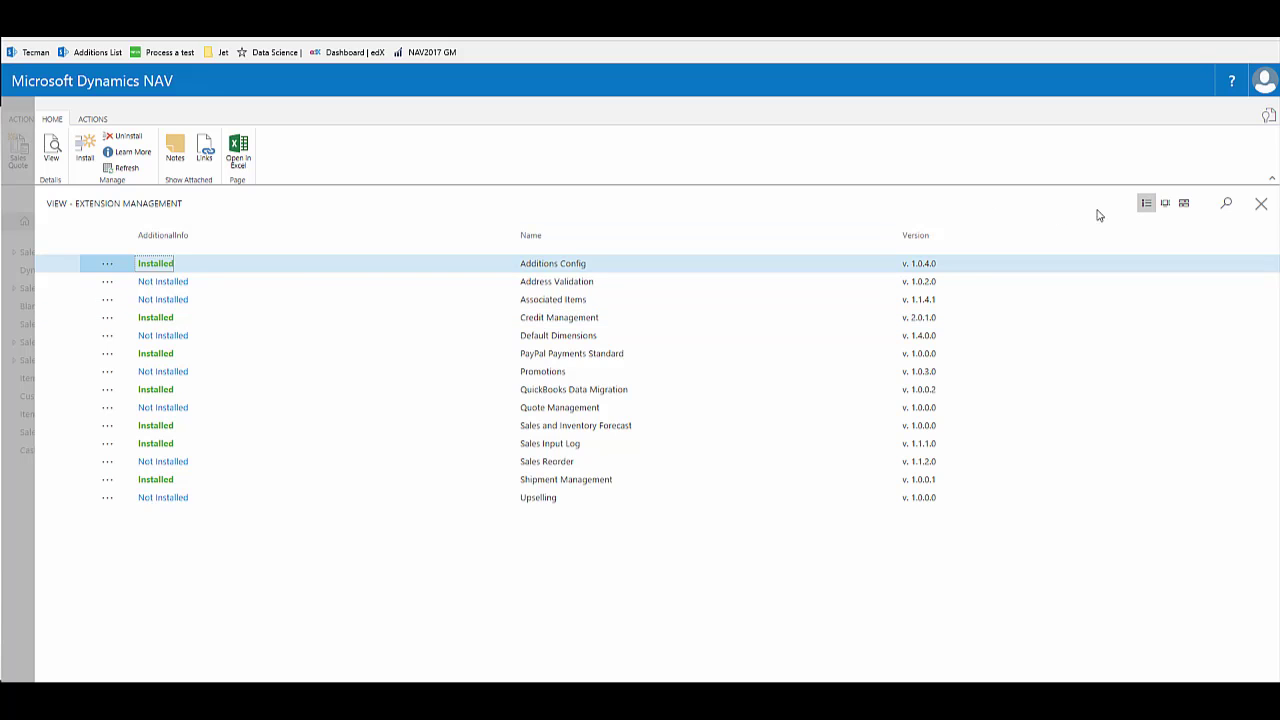
click(1165, 203)
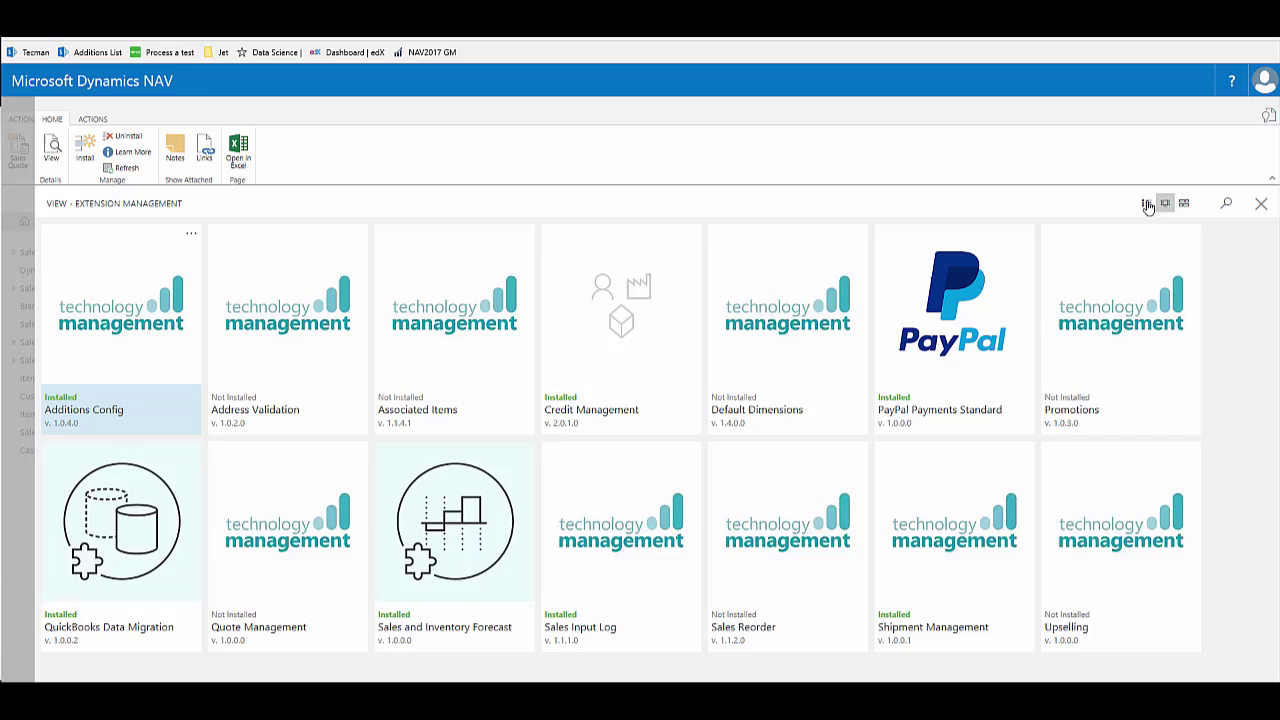
click(1147, 204)
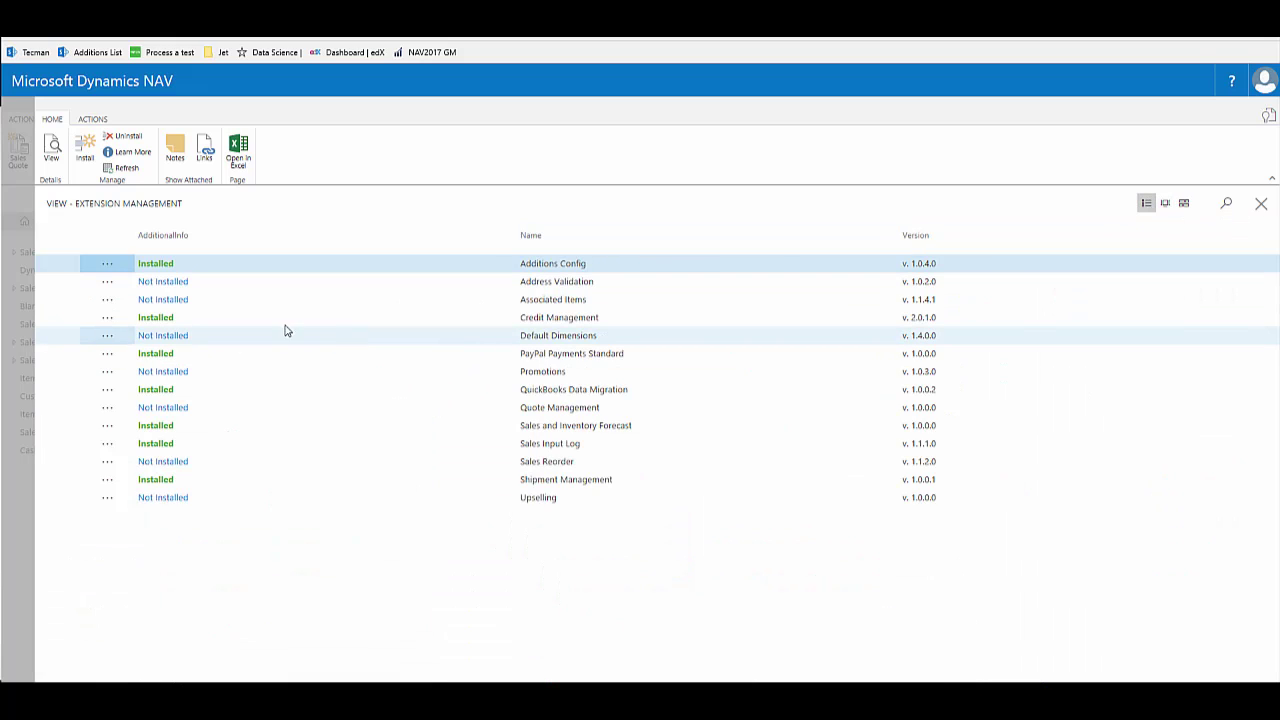
Step: Review the Credit Management extension's details and its publisher's website, and return to the Role Centre without uninstalling it
click(45, 320)
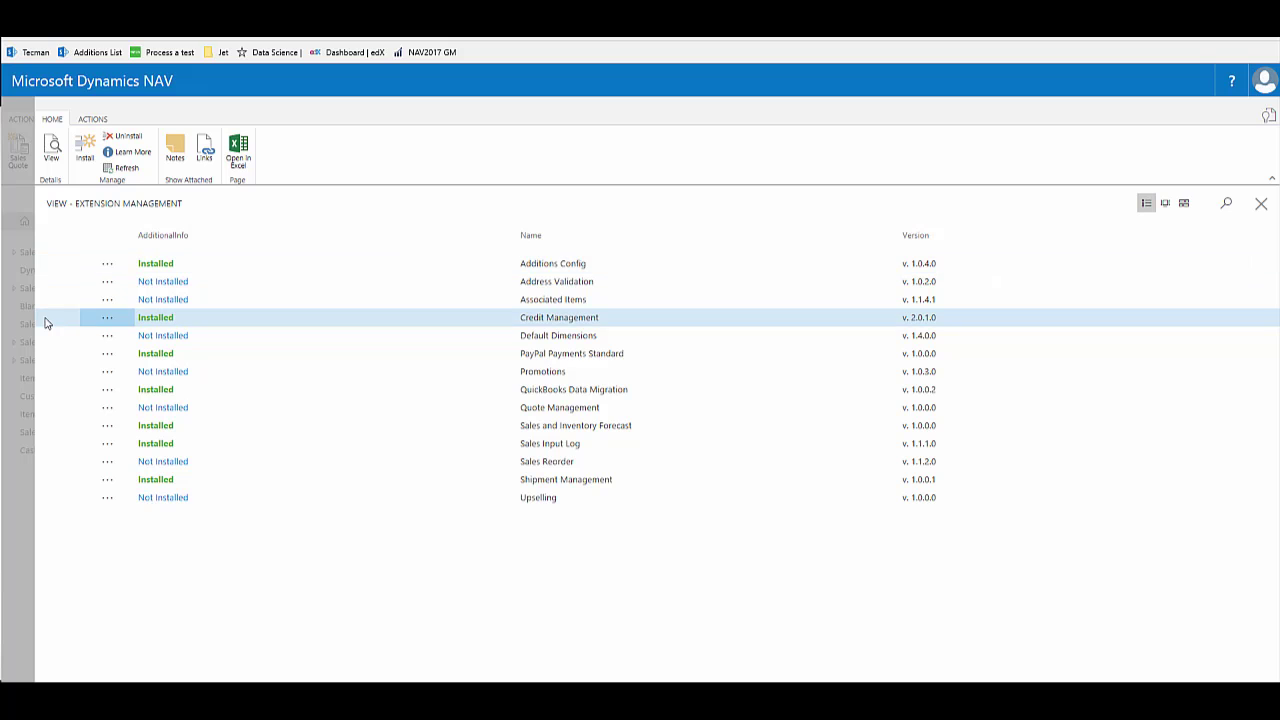
click(52, 150)
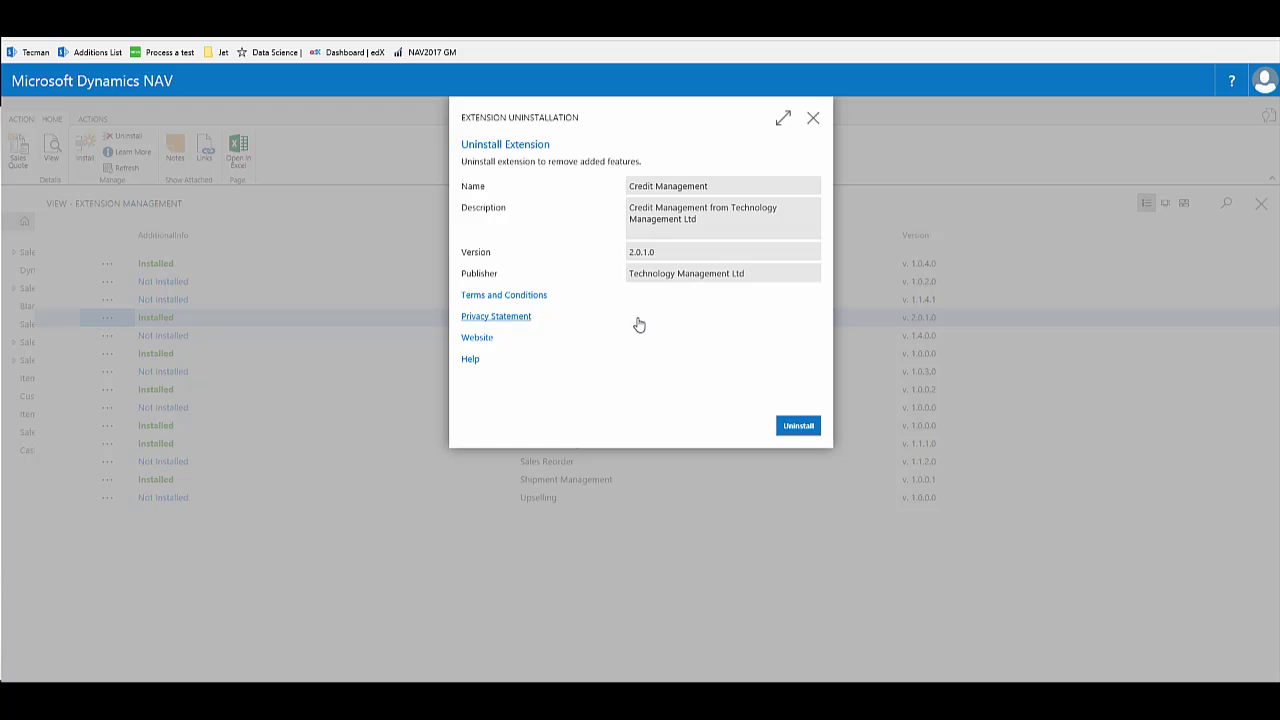
click(477, 338)
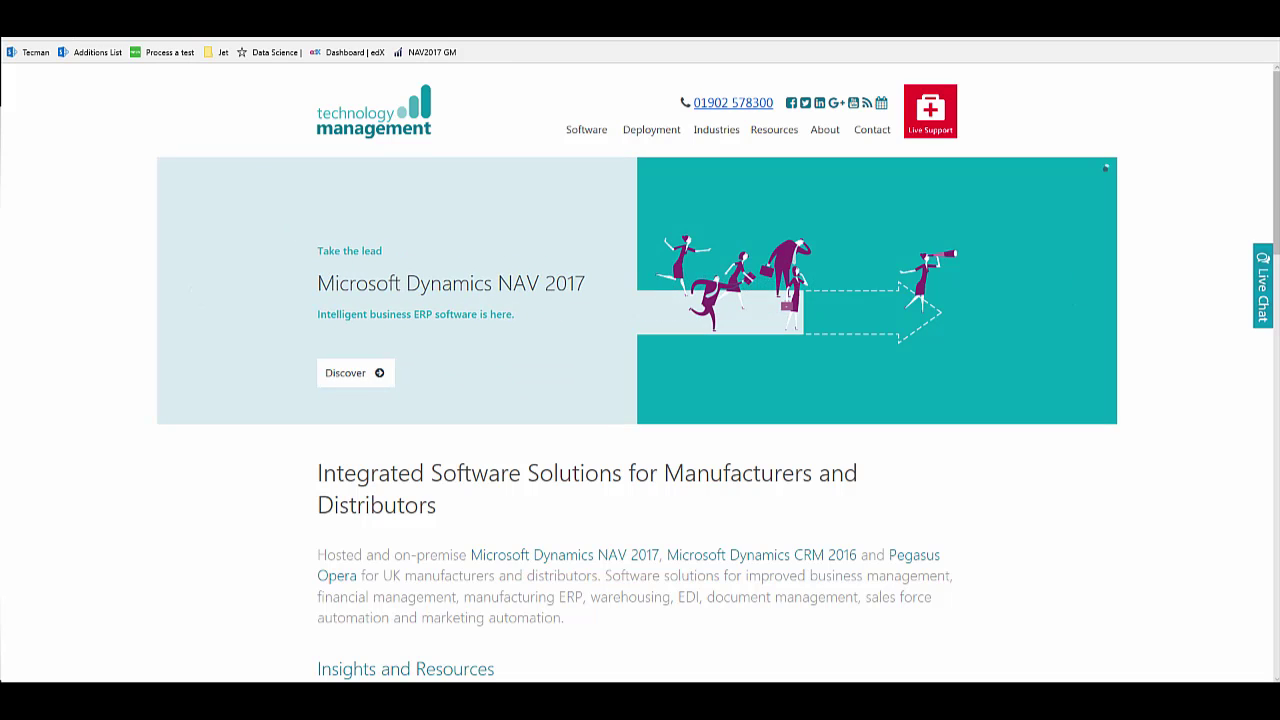
key(ctrl+w)
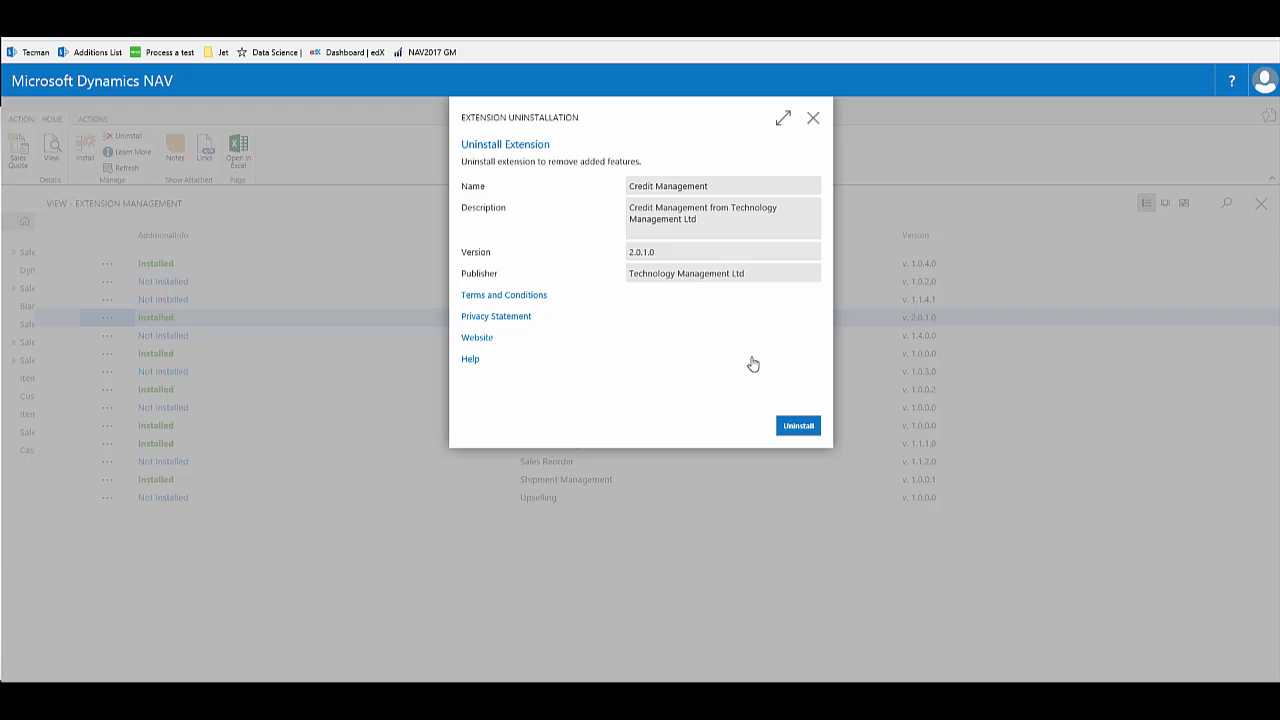
click(813, 120)
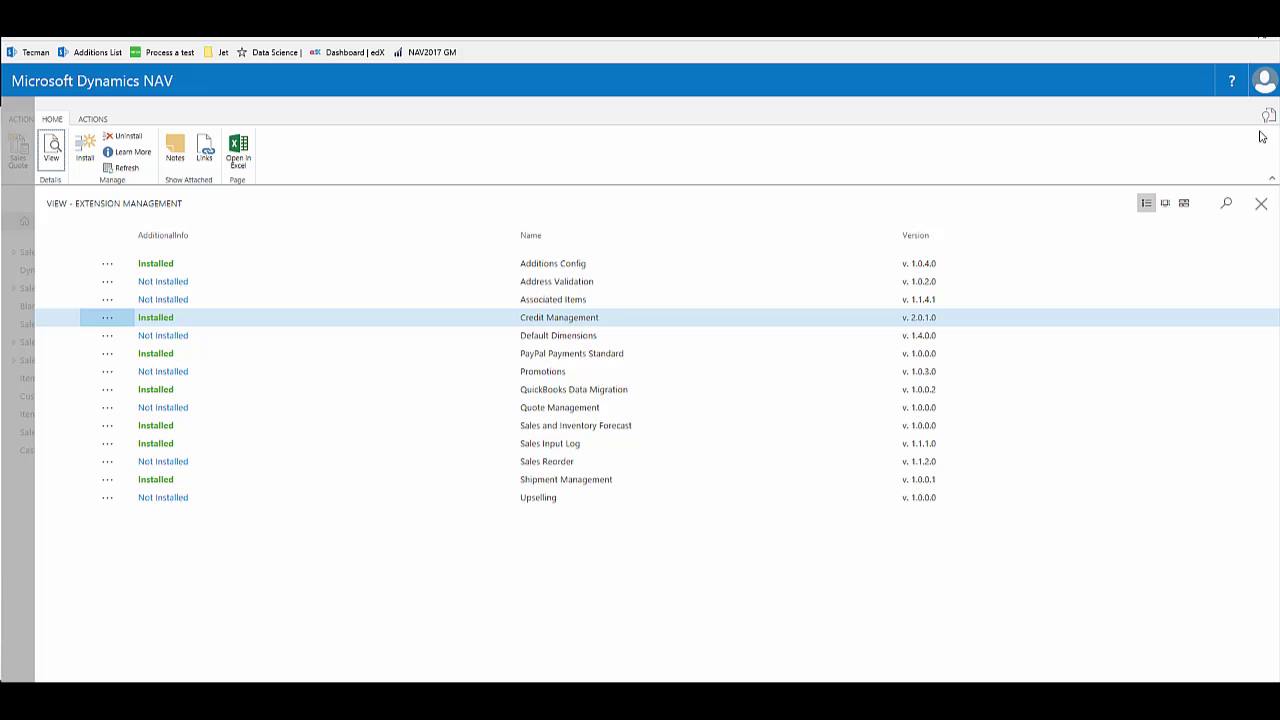
click(1261, 204)
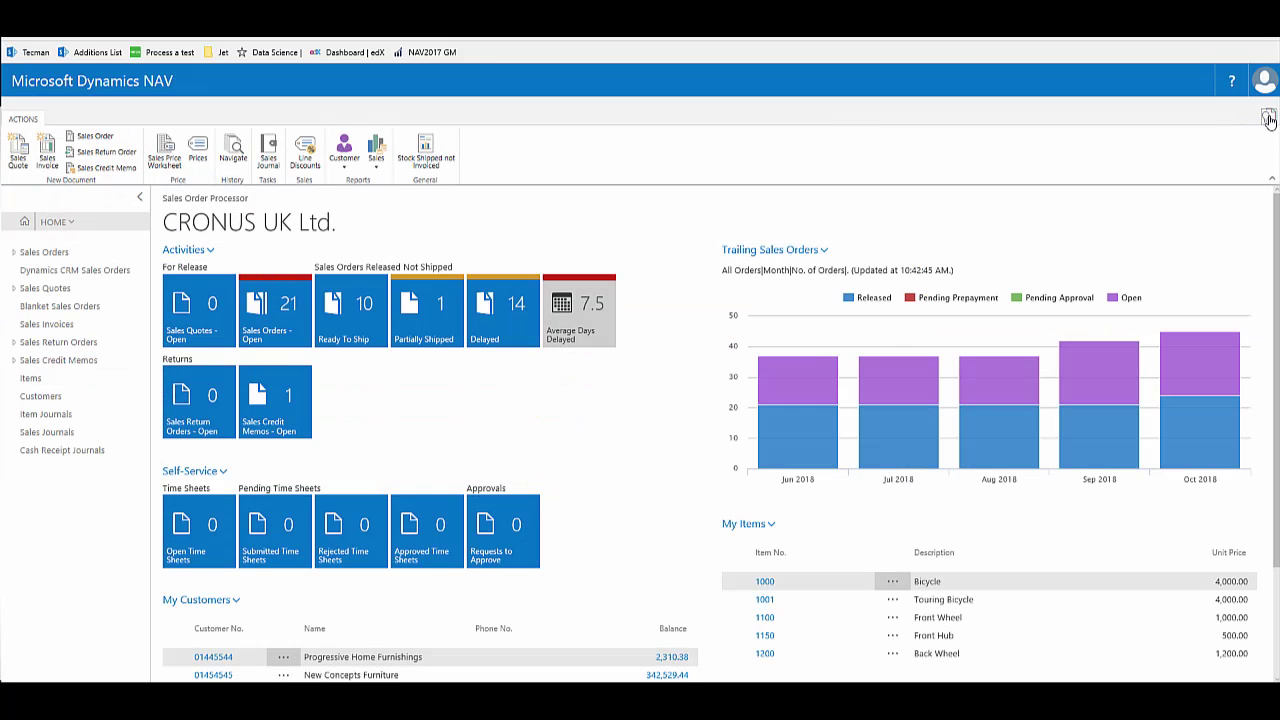
Step: Open Credit Management Setup and overwrite the existing configuration with the default configuration
click(1268, 118)
text(credit manage)
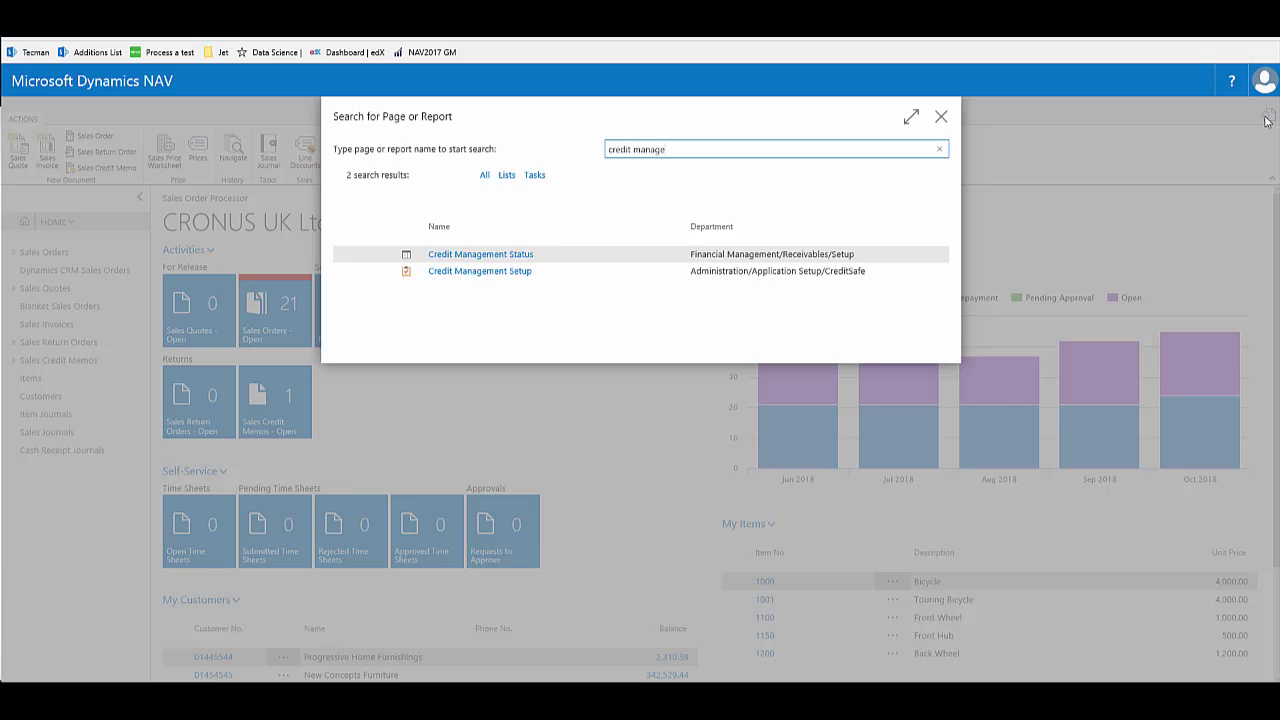
click(522, 274)
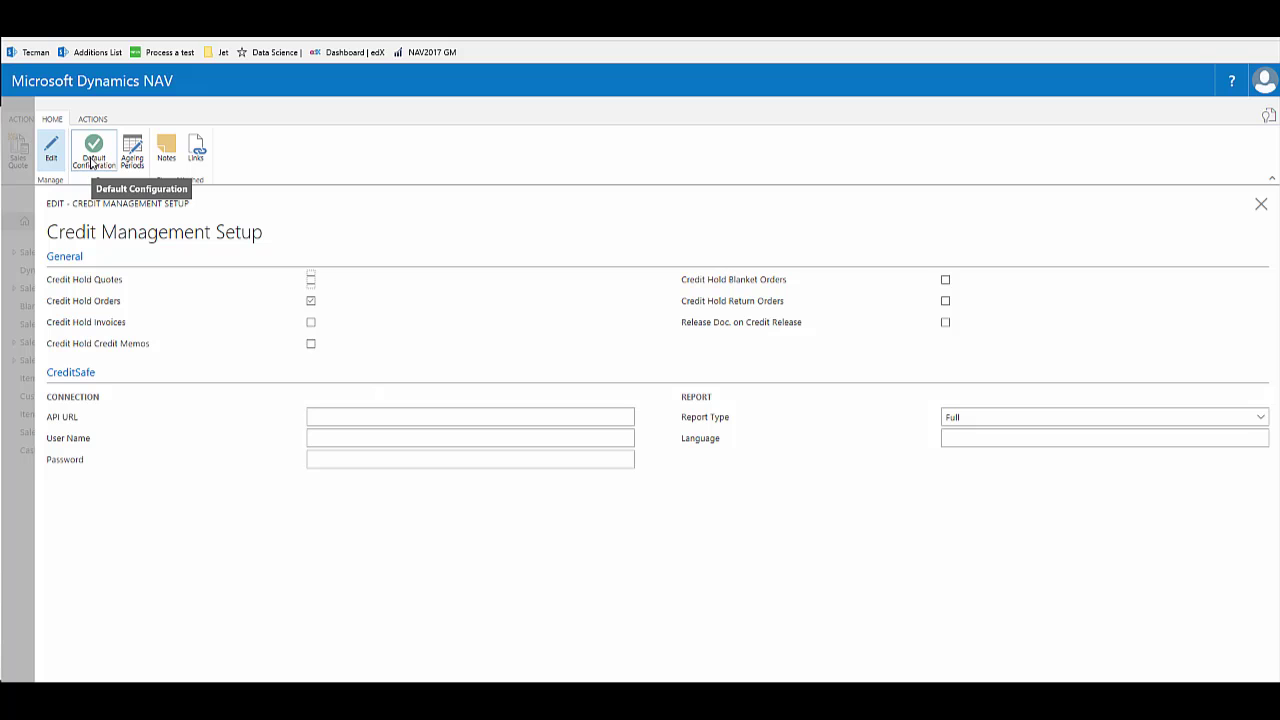
click(92, 161)
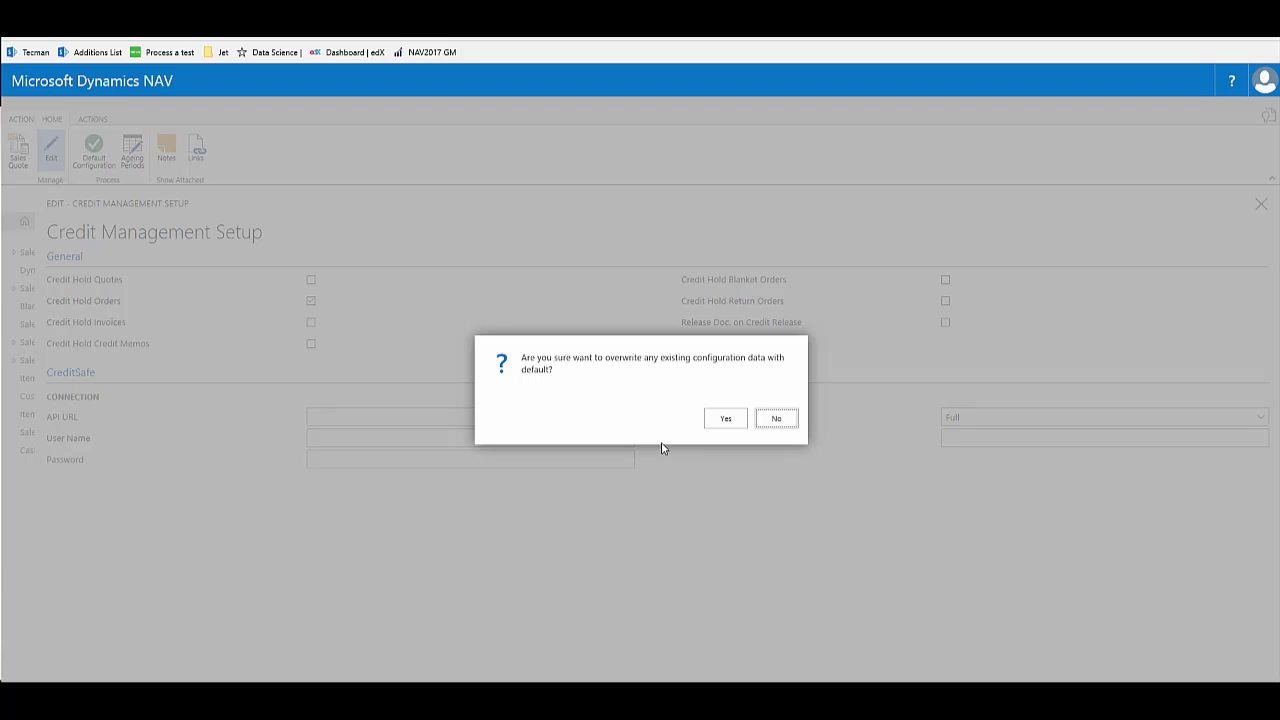
click(723, 423)
key(Return)
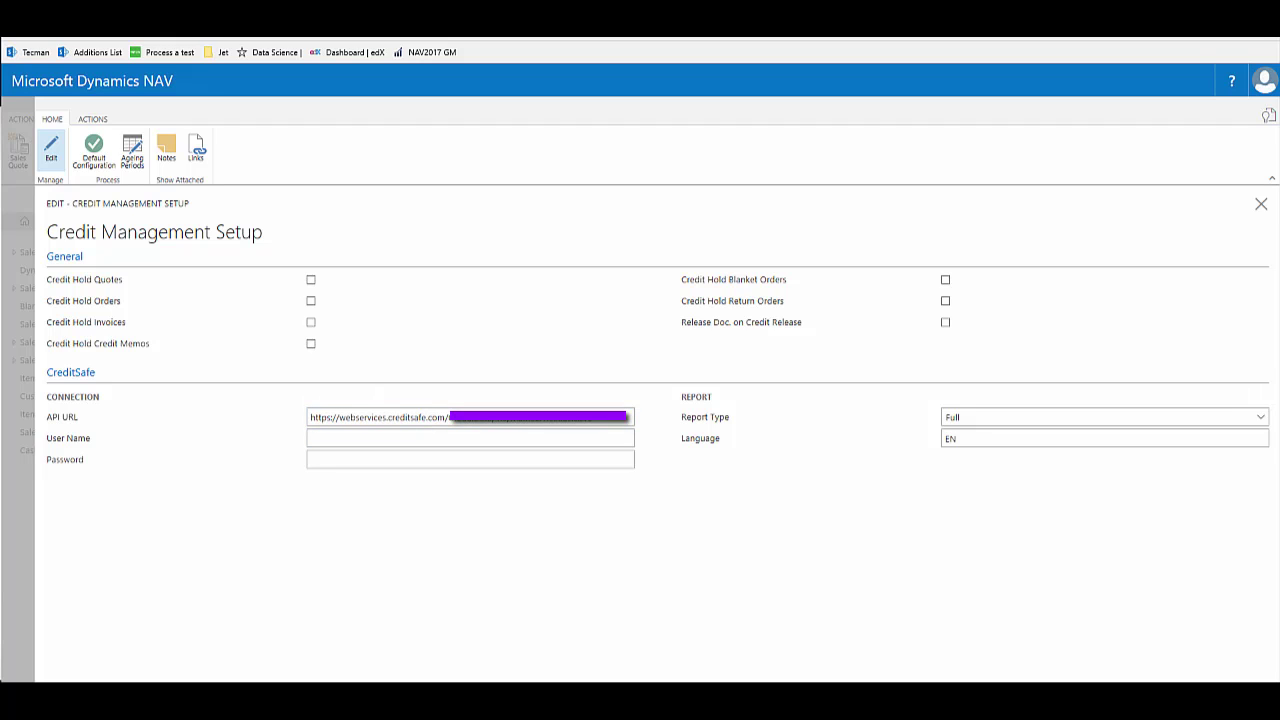
Step: Enter the CreditSafe connection's user name and password in Credit Management Setup
click(343, 433)
key(ctrl+v)
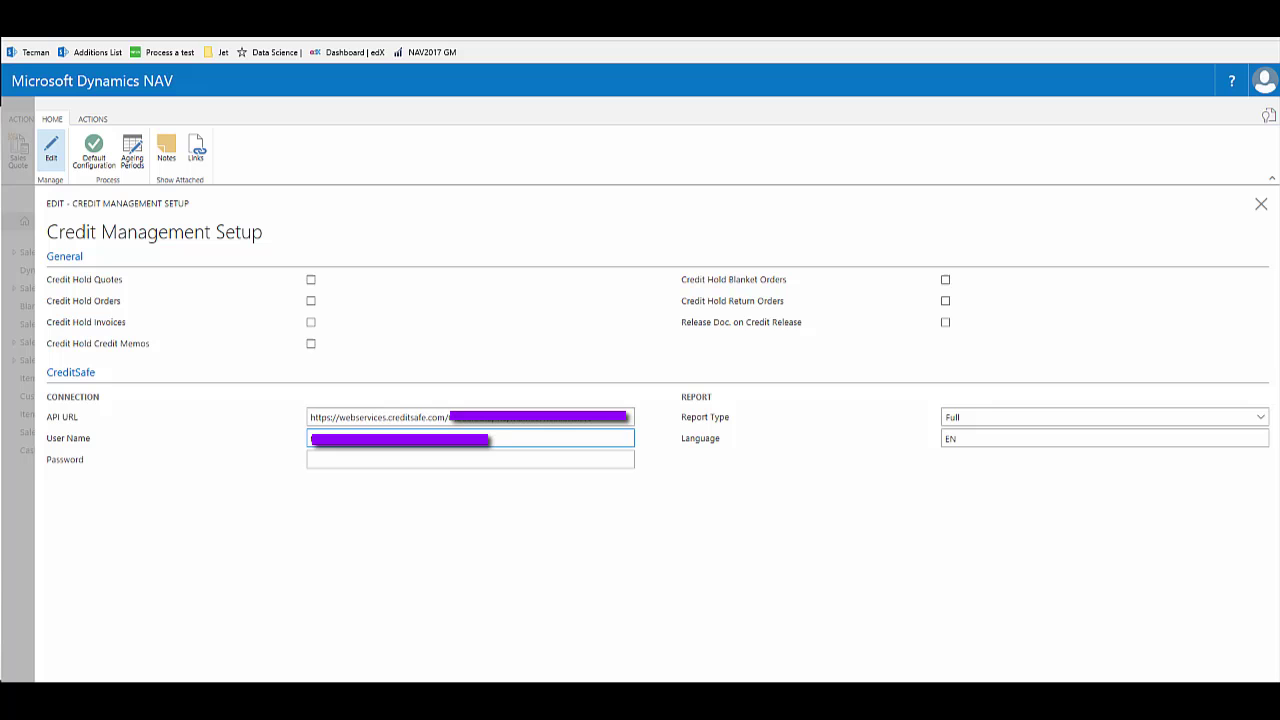
click(320, 460)
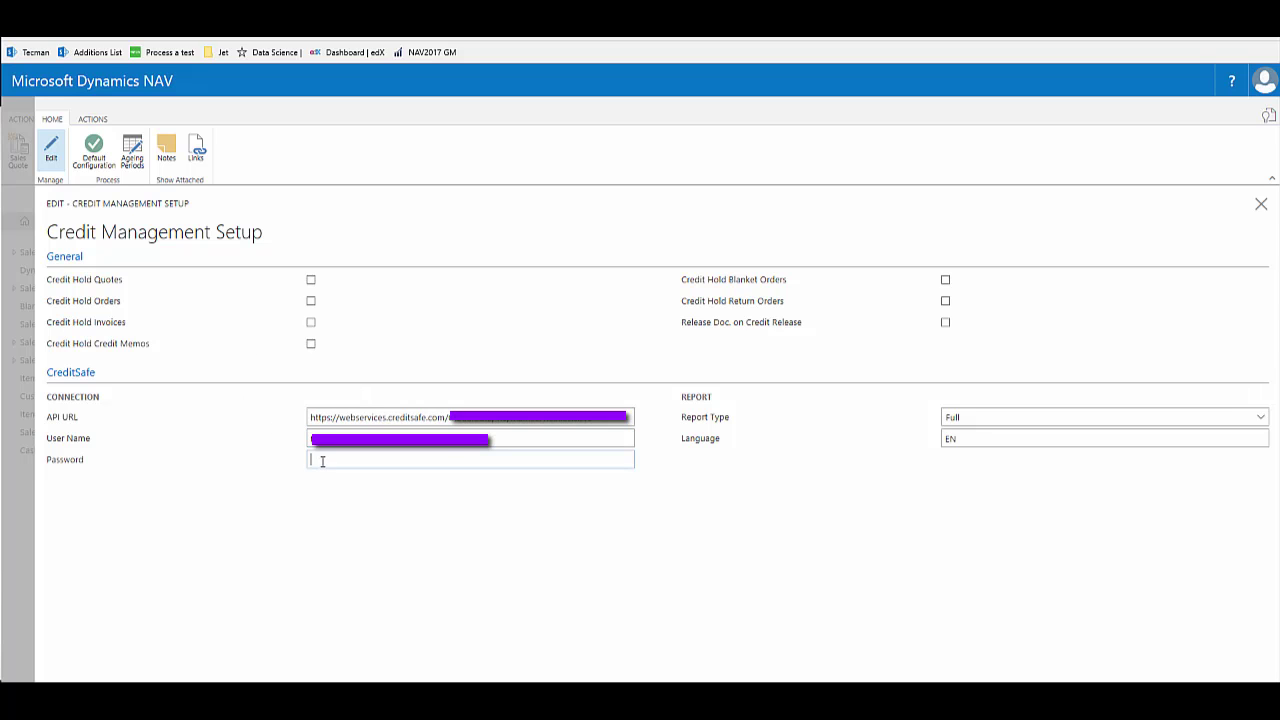
key(ctrl+v)
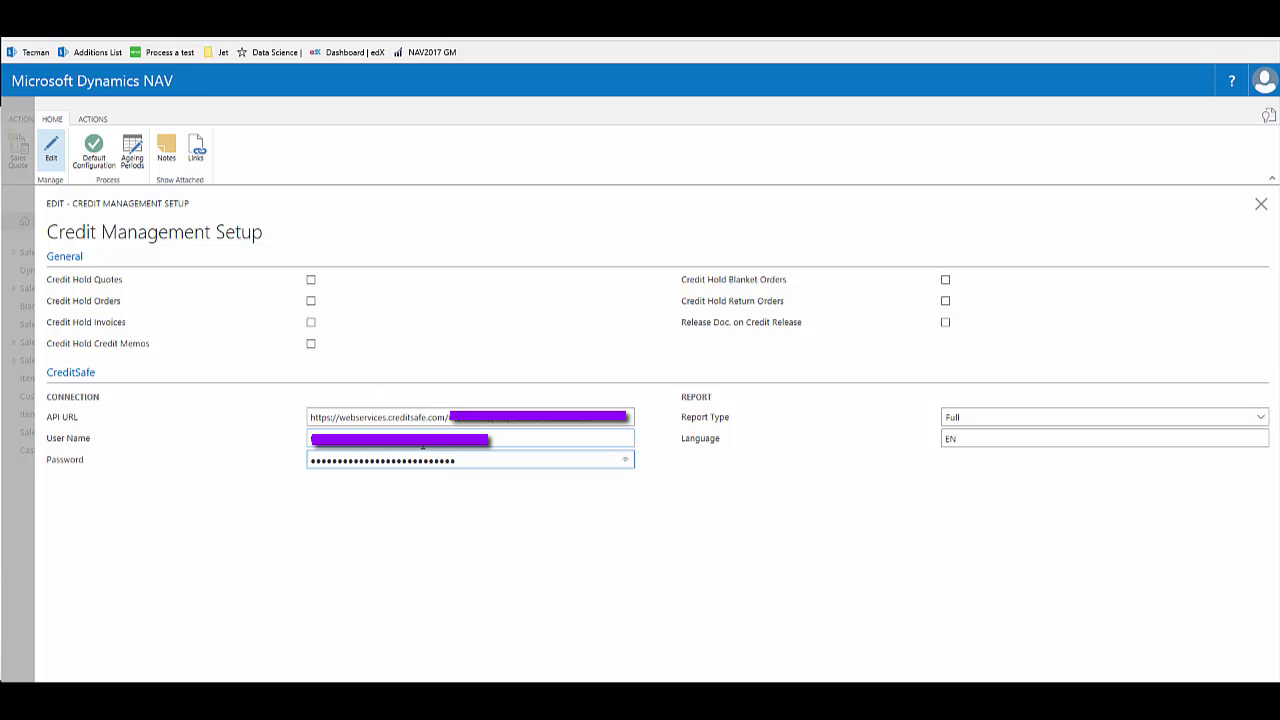
click(452, 436)
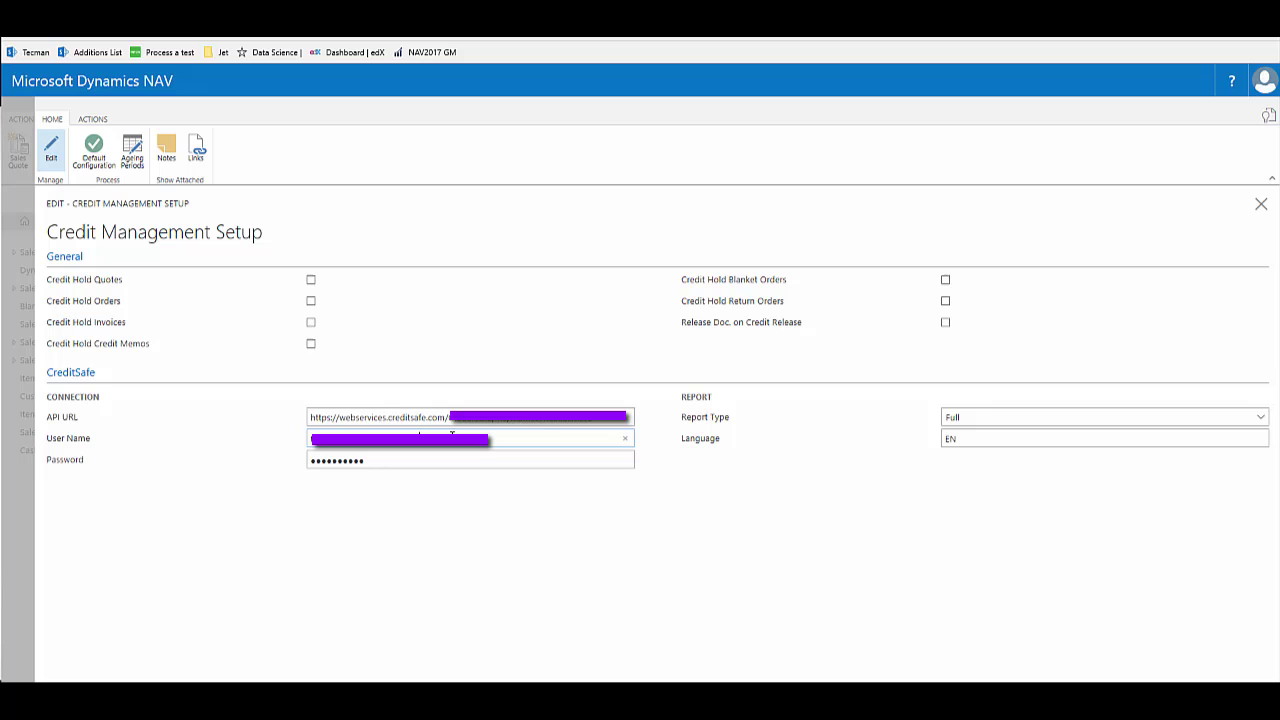
click(452, 434)
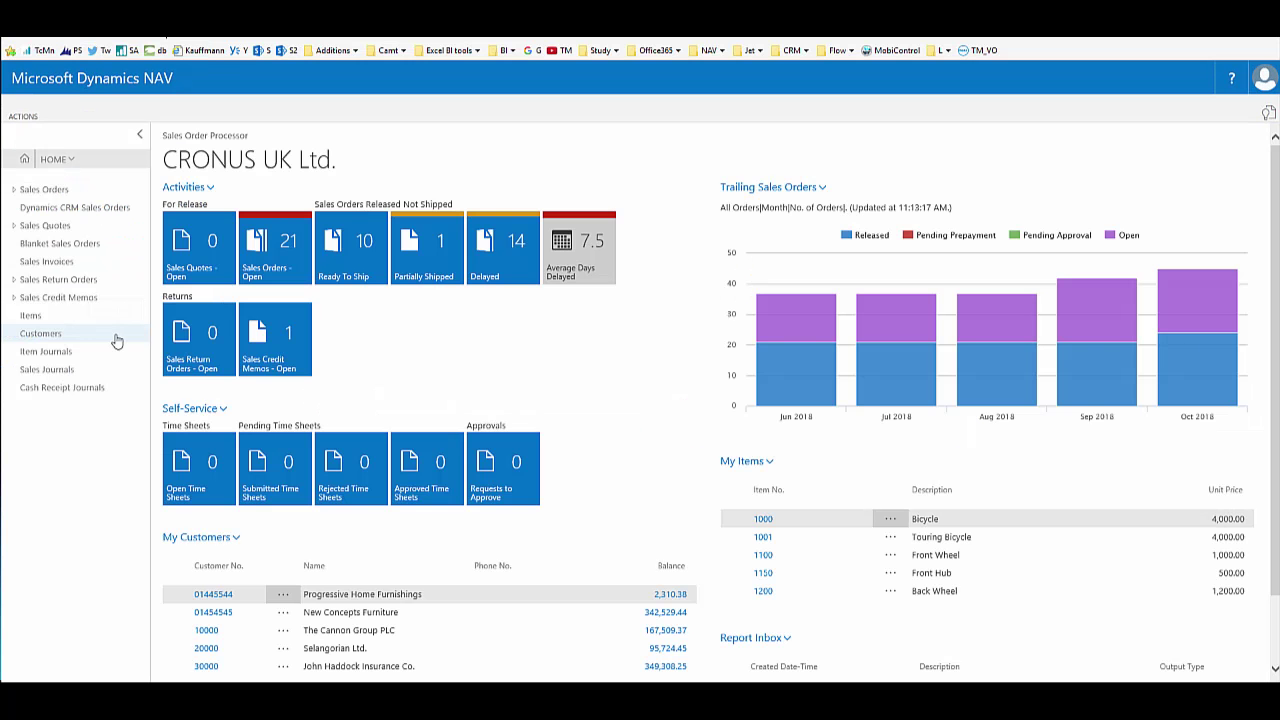
Step: Search the customer list for "jaguar" and open the Jaguar Land Rover Automotive Plc customer card
click(110, 334)
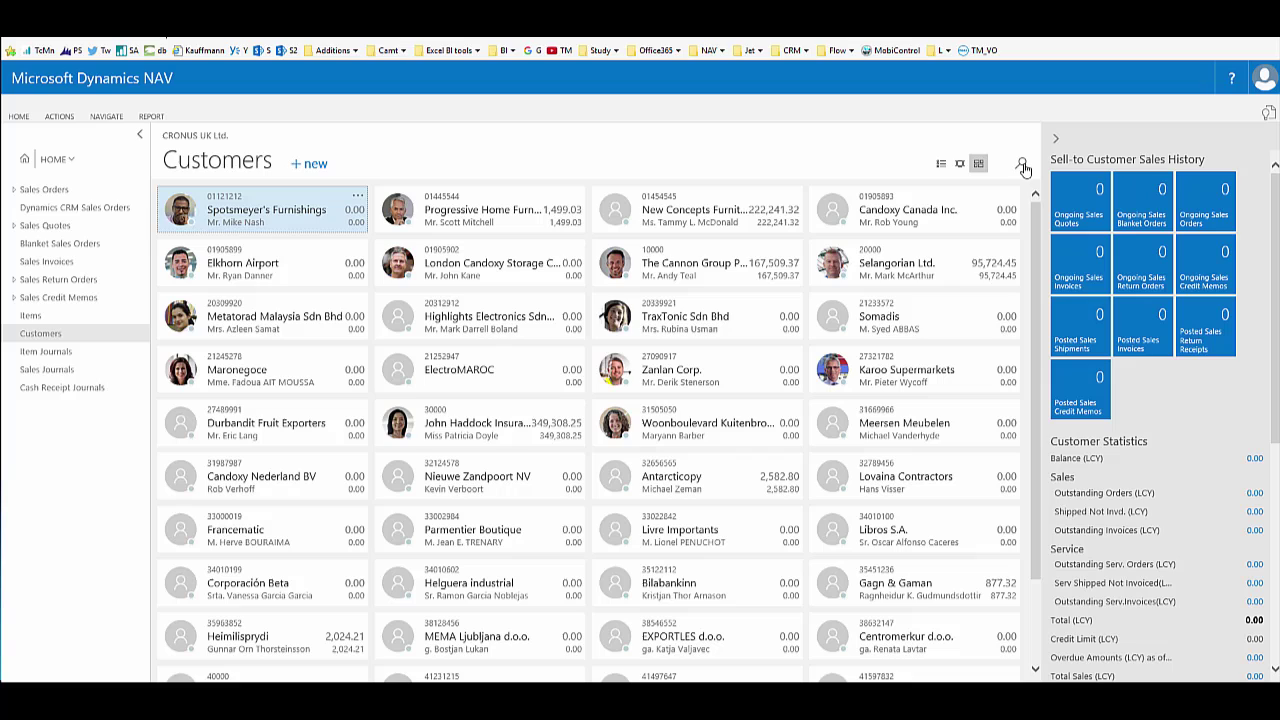
click(1020, 163)
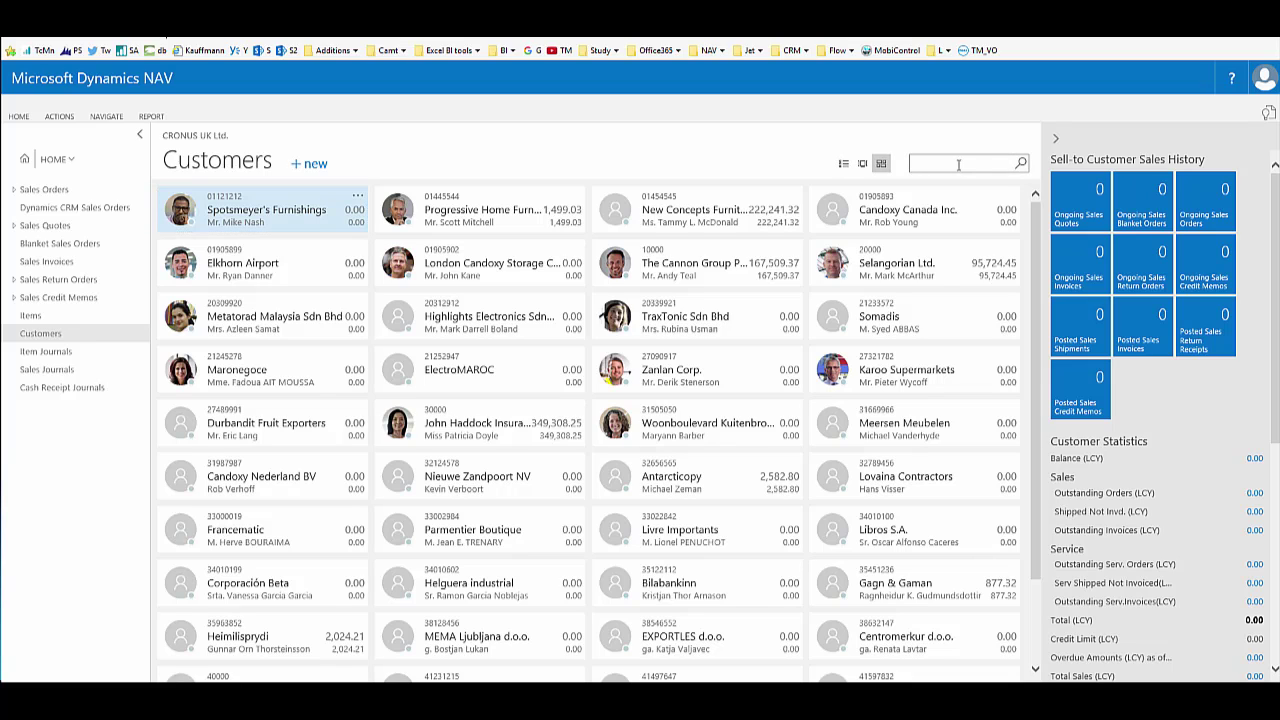
text(jaguar)
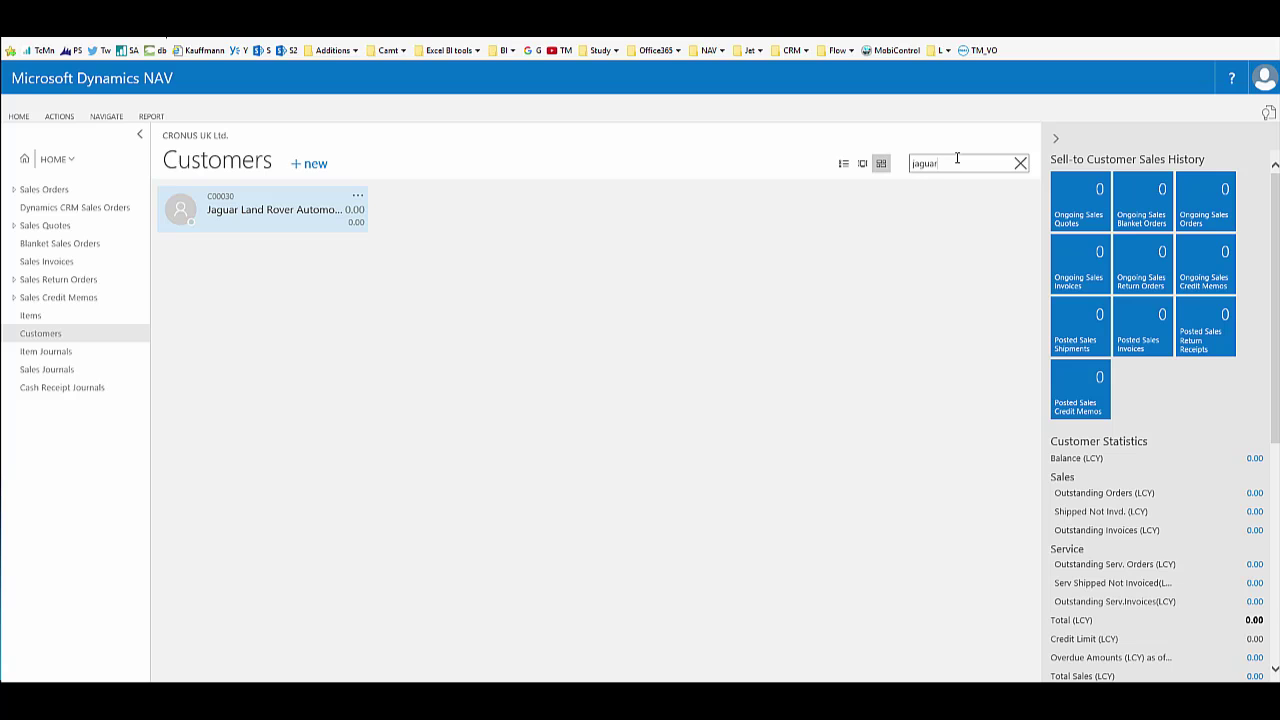
click(298, 212)
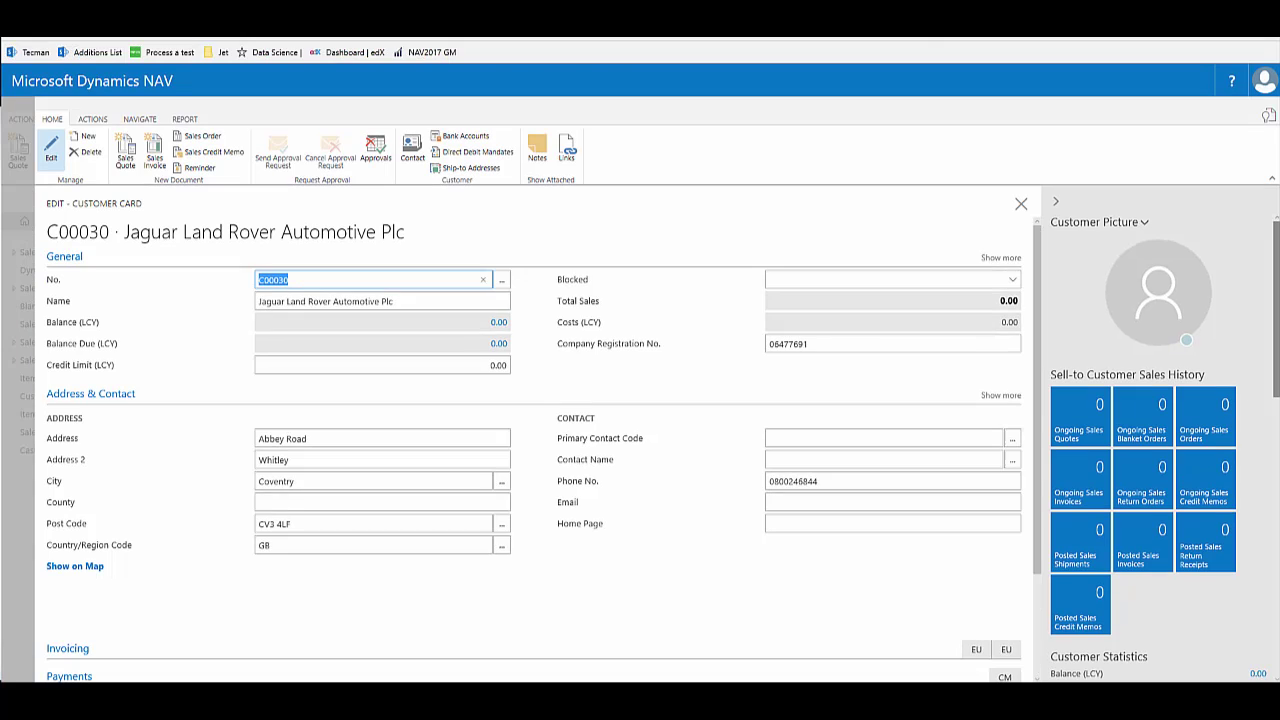
Step: Examine the CreditSafe Data section of the customer card and the columns available for it, keeping the current column selection
scroll(1160, 447, down, 5)
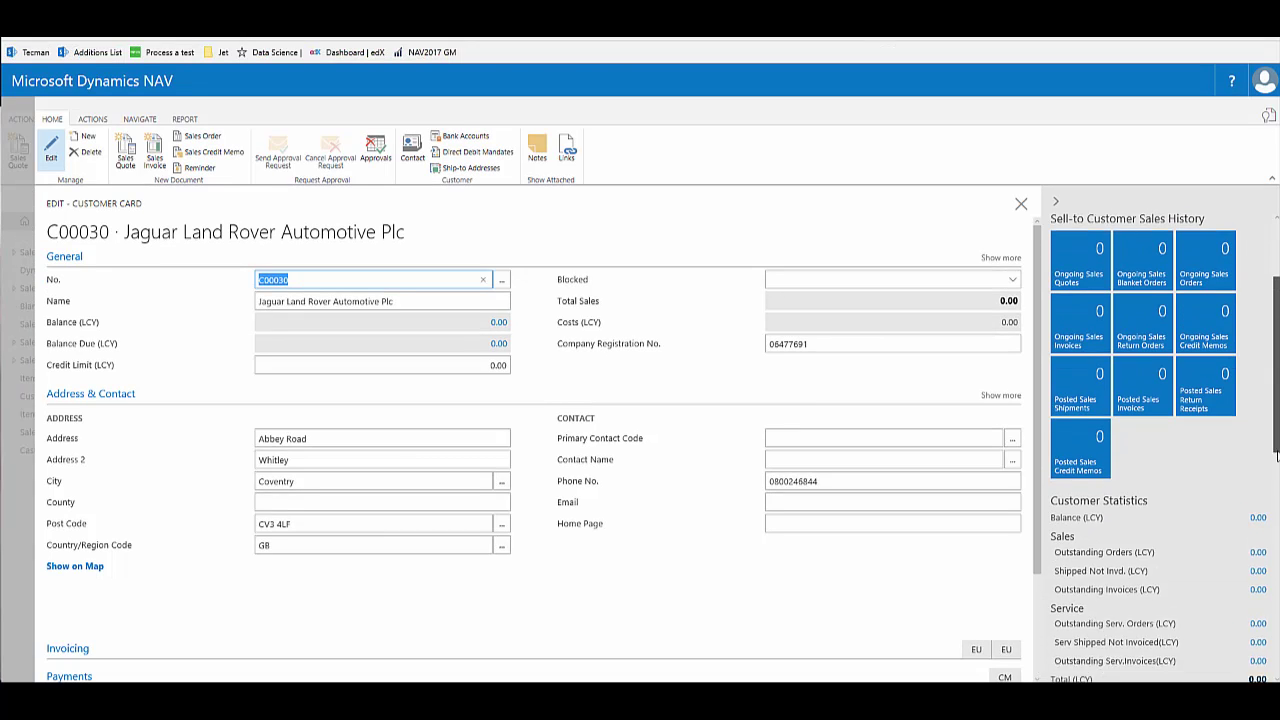
scroll(1114, 452, down, 3)
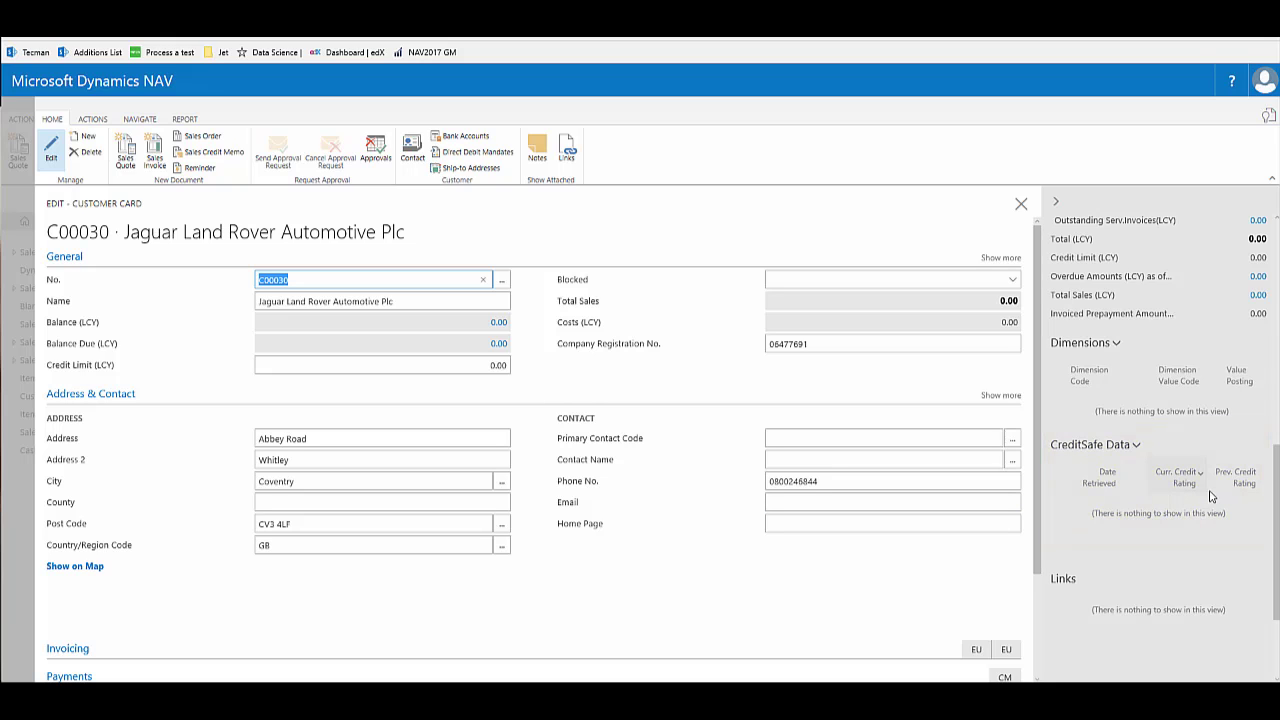
scroll(1270, 490, down, 1)
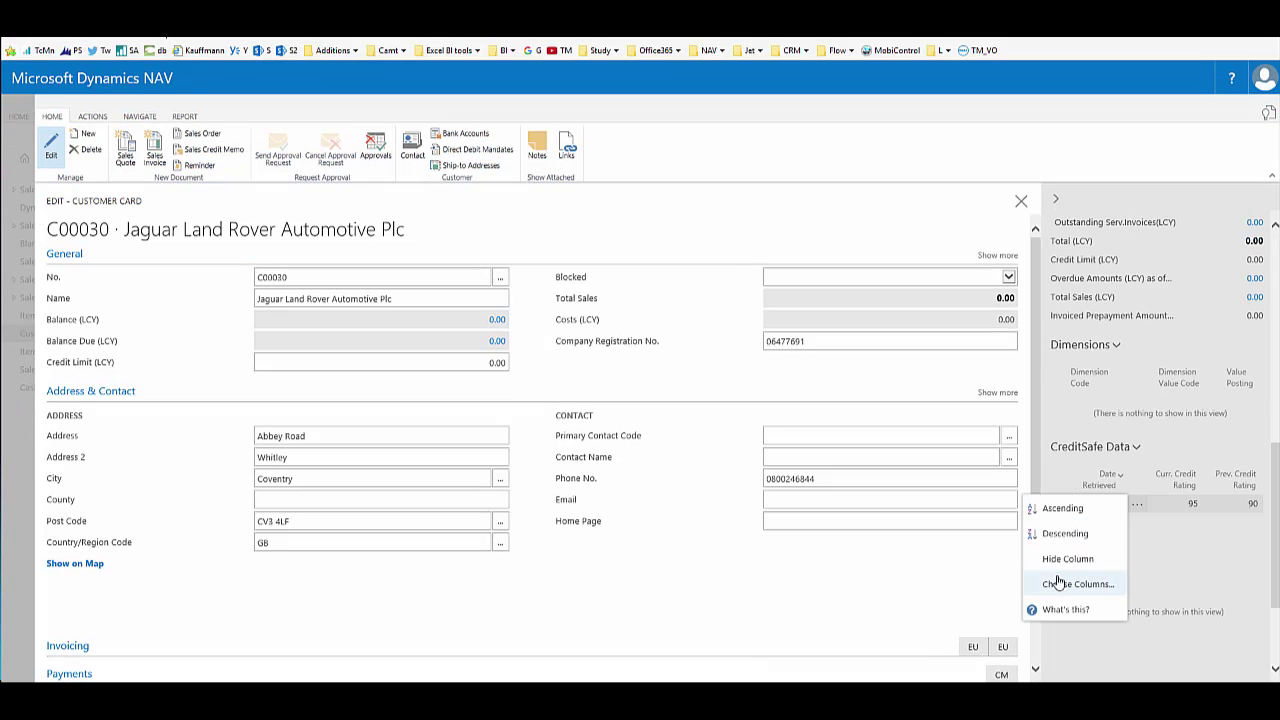
click(1066, 584)
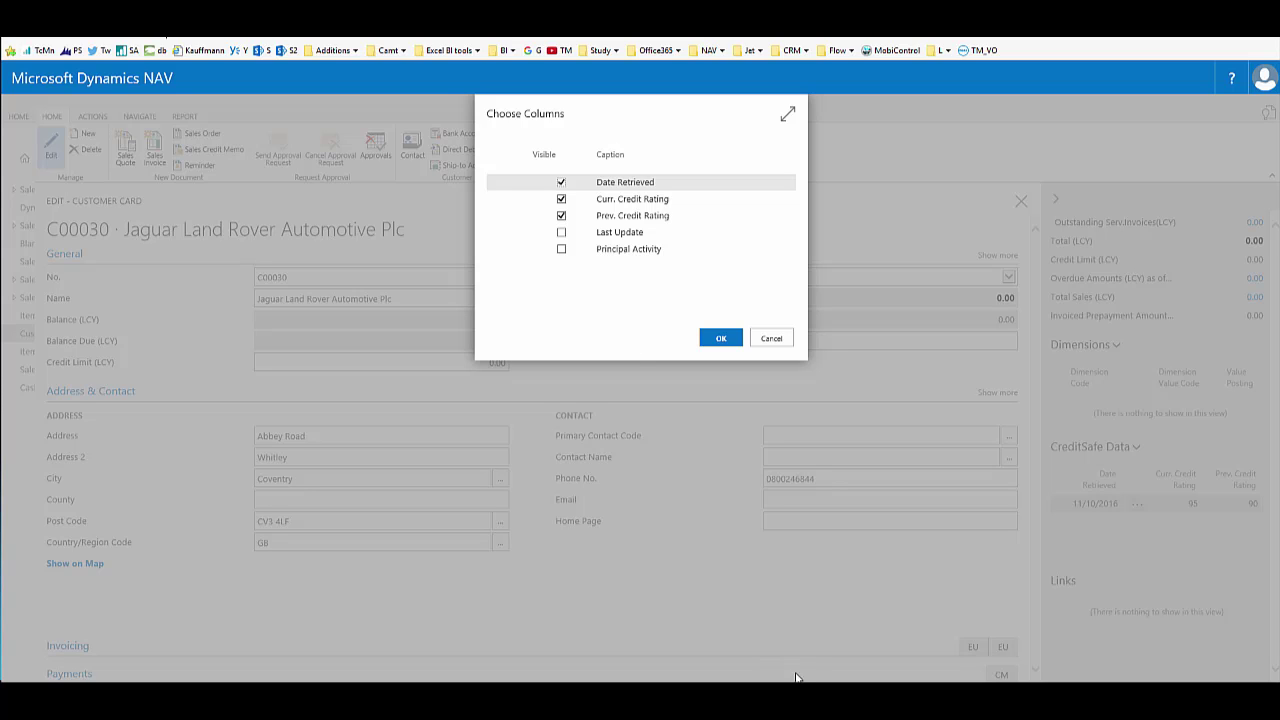
click(721, 339)
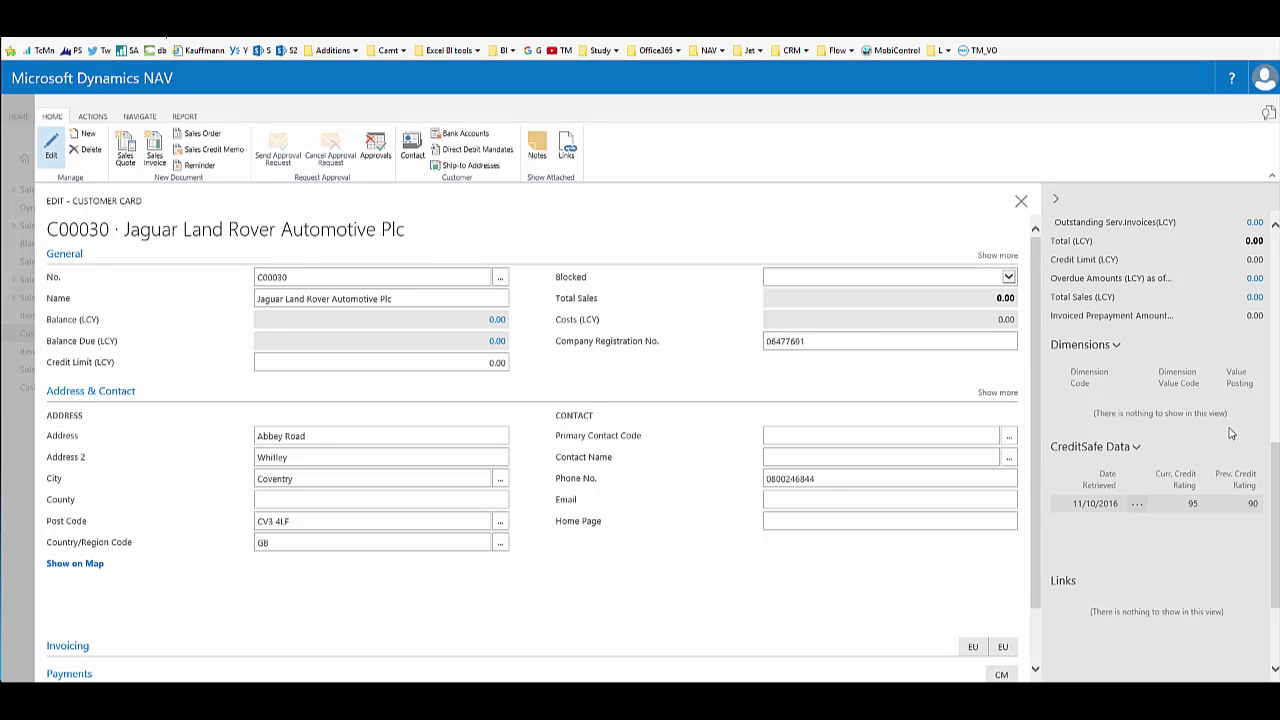
Step: Retrieve the latest CreditSafe data for the customer, agreeing to continue despite the existing report
click(1138, 452)
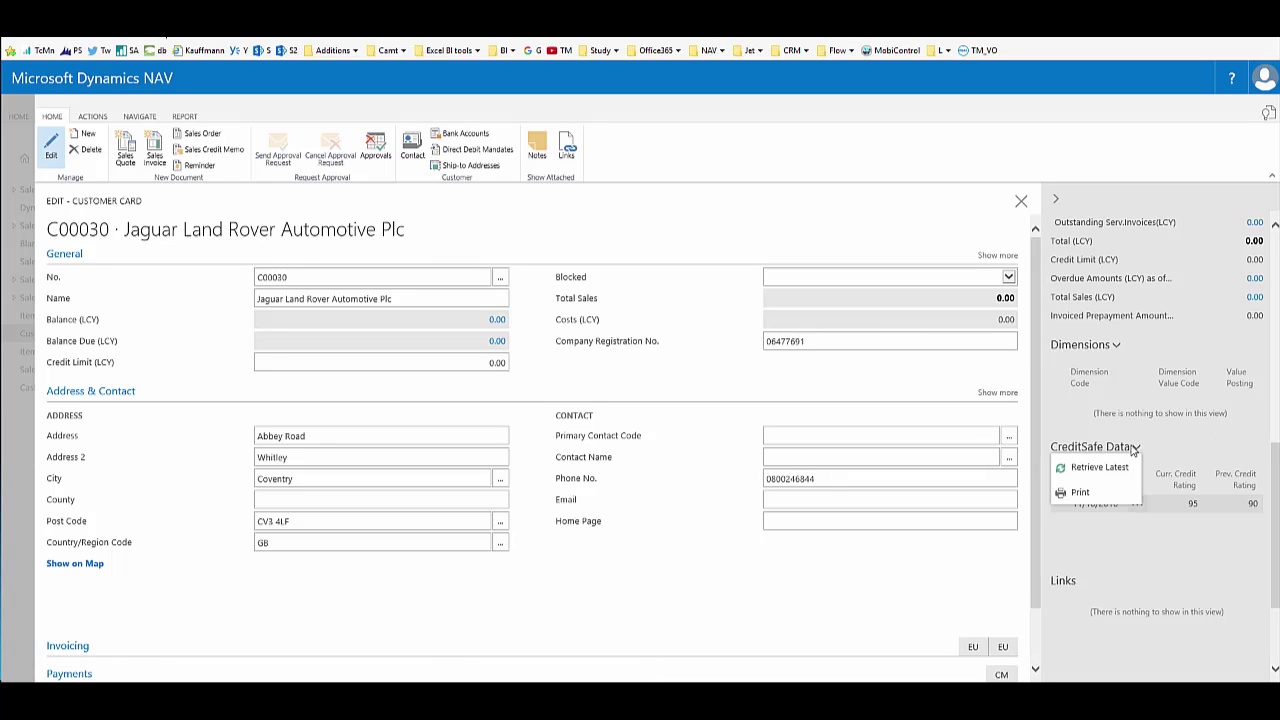
click(1063, 469)
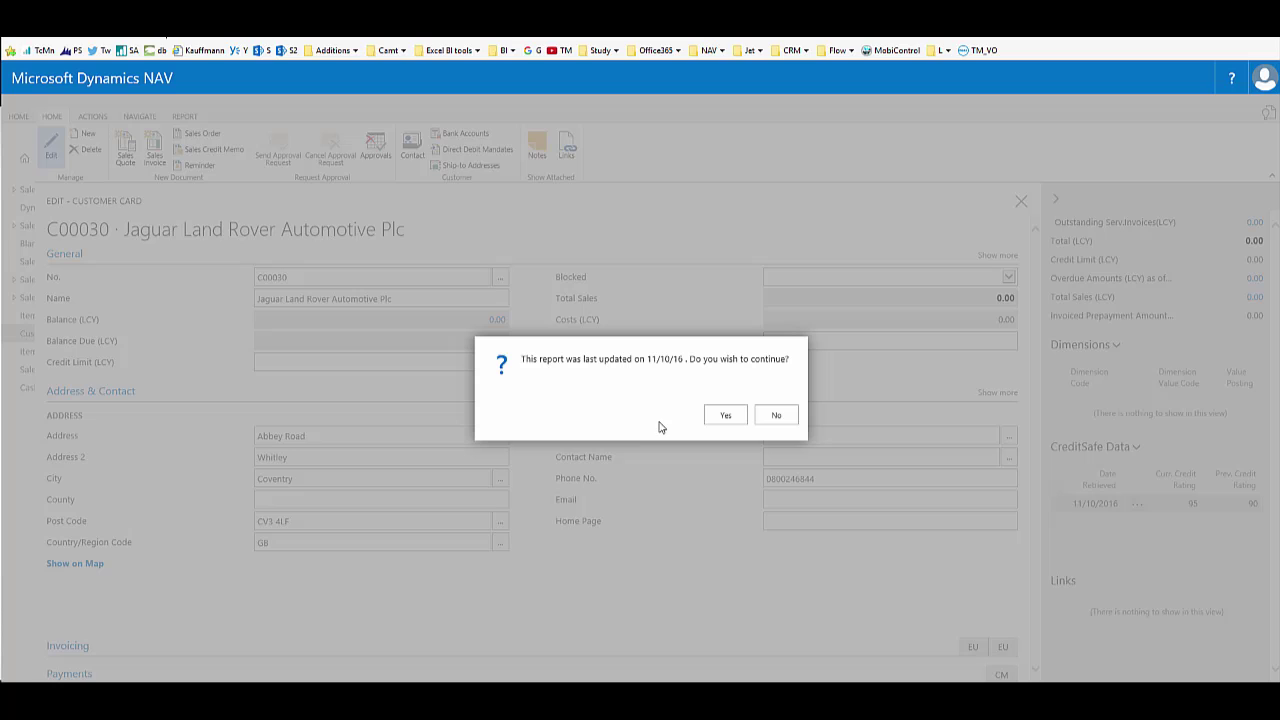
click(726, 416)
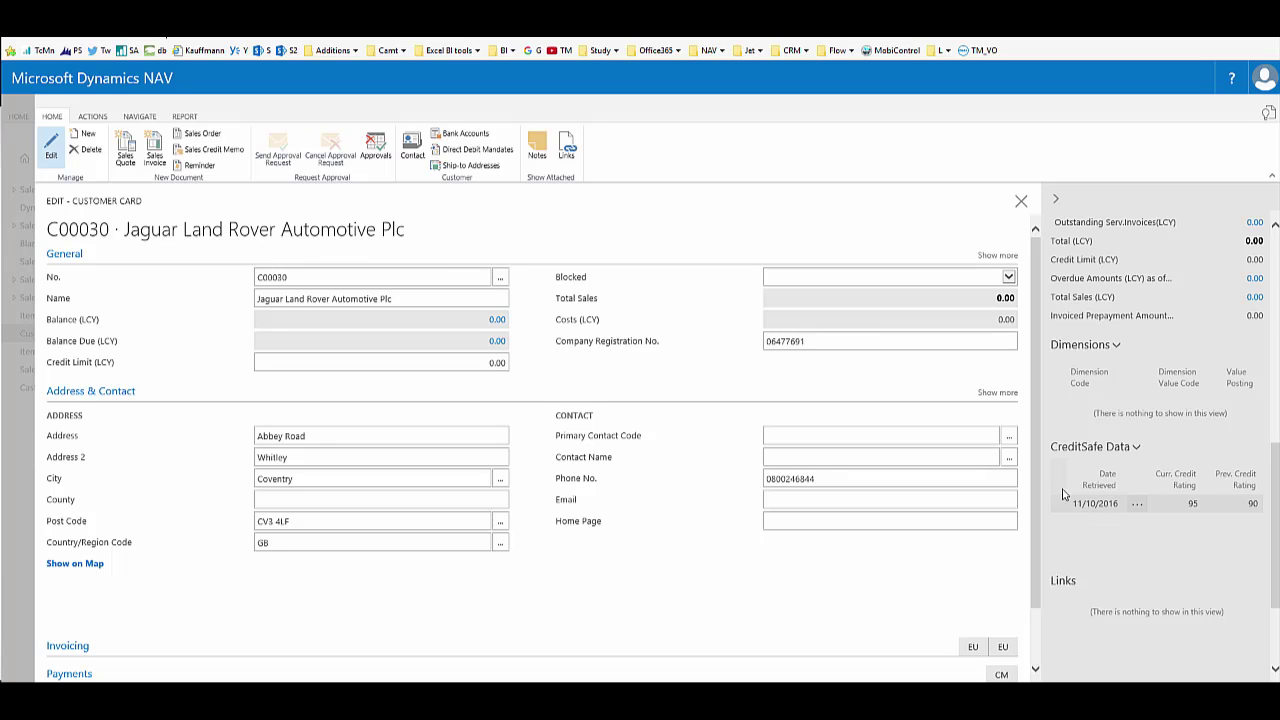
Step: Preview the printable CreditSafe Report for the customer's retrieved CreditSafe entry
click(1136, 447)
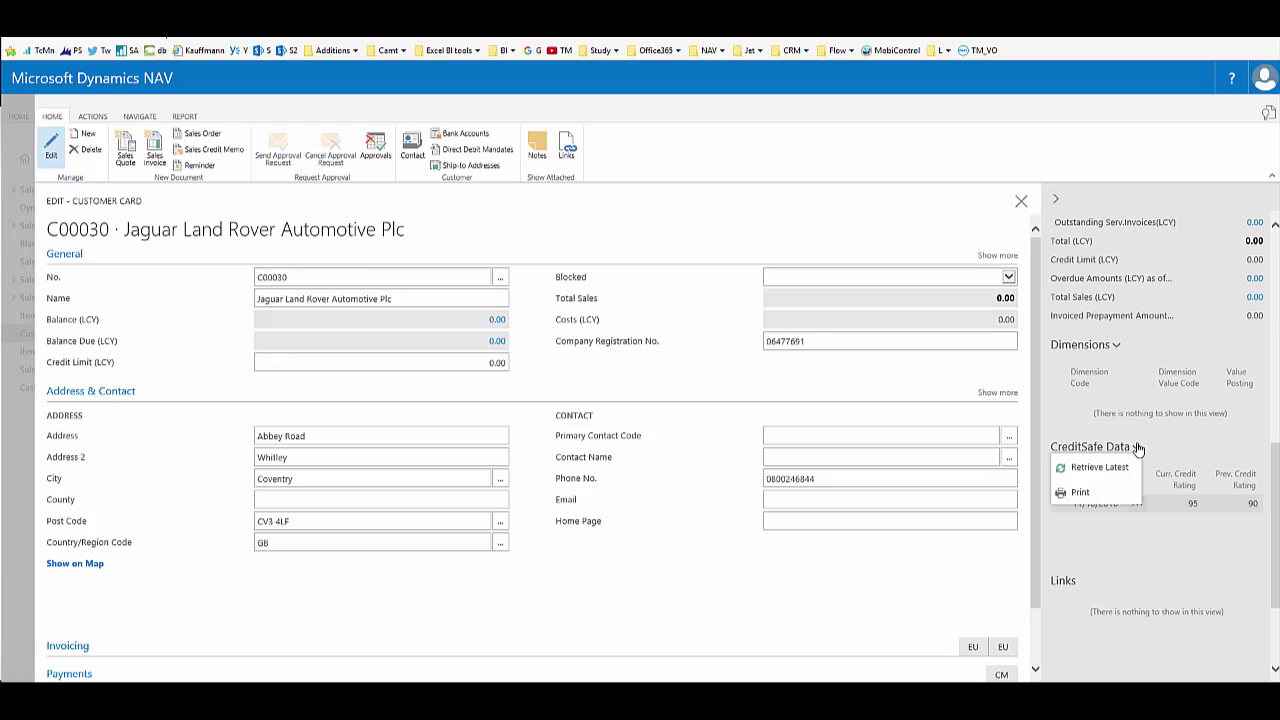
click(1078, 492)
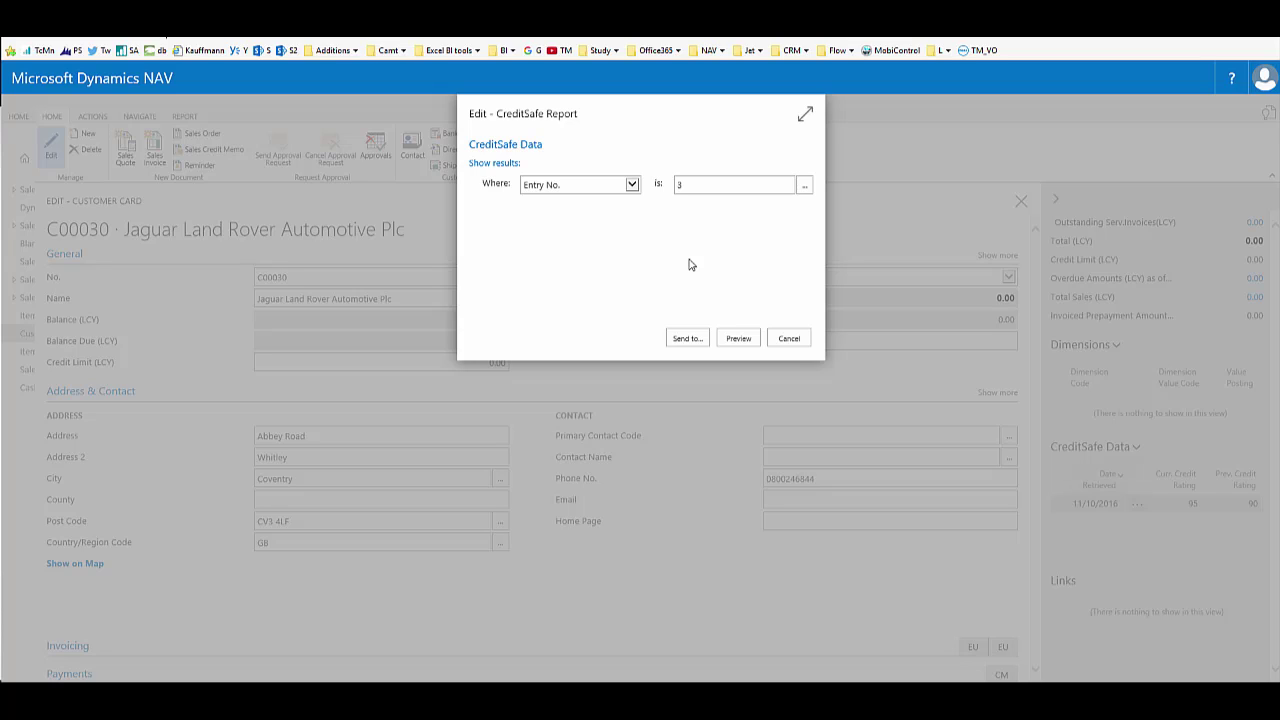
click(737, 338)
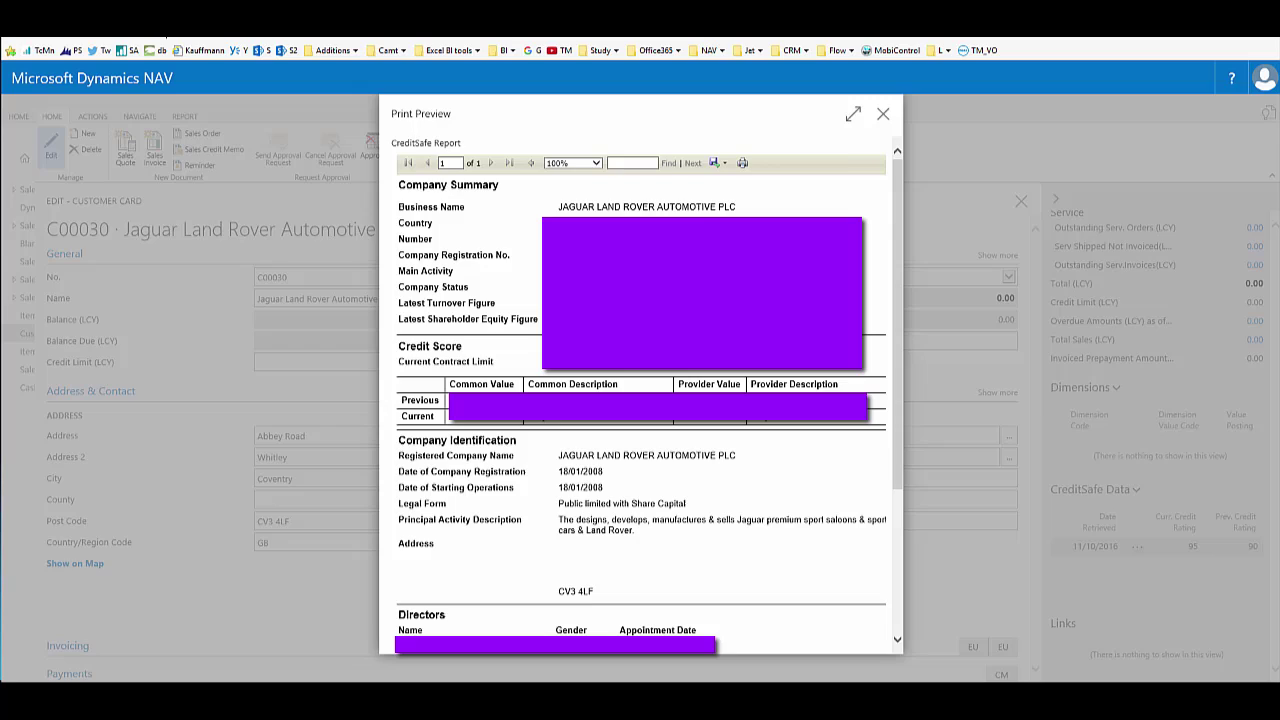
Step: Close the report preview, export the customer's CreditSafe Report as a PDF document and open the resulting file
key(Escape)
click(1135, 447)
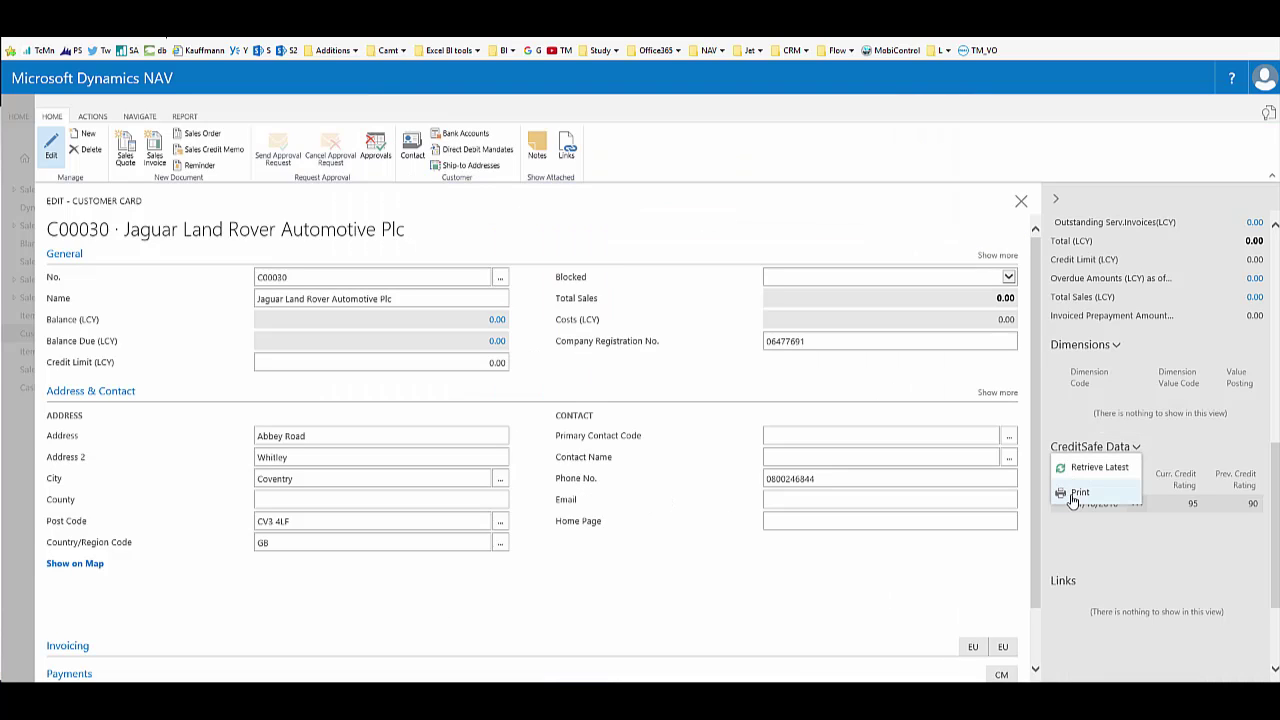
click(1078, 493)
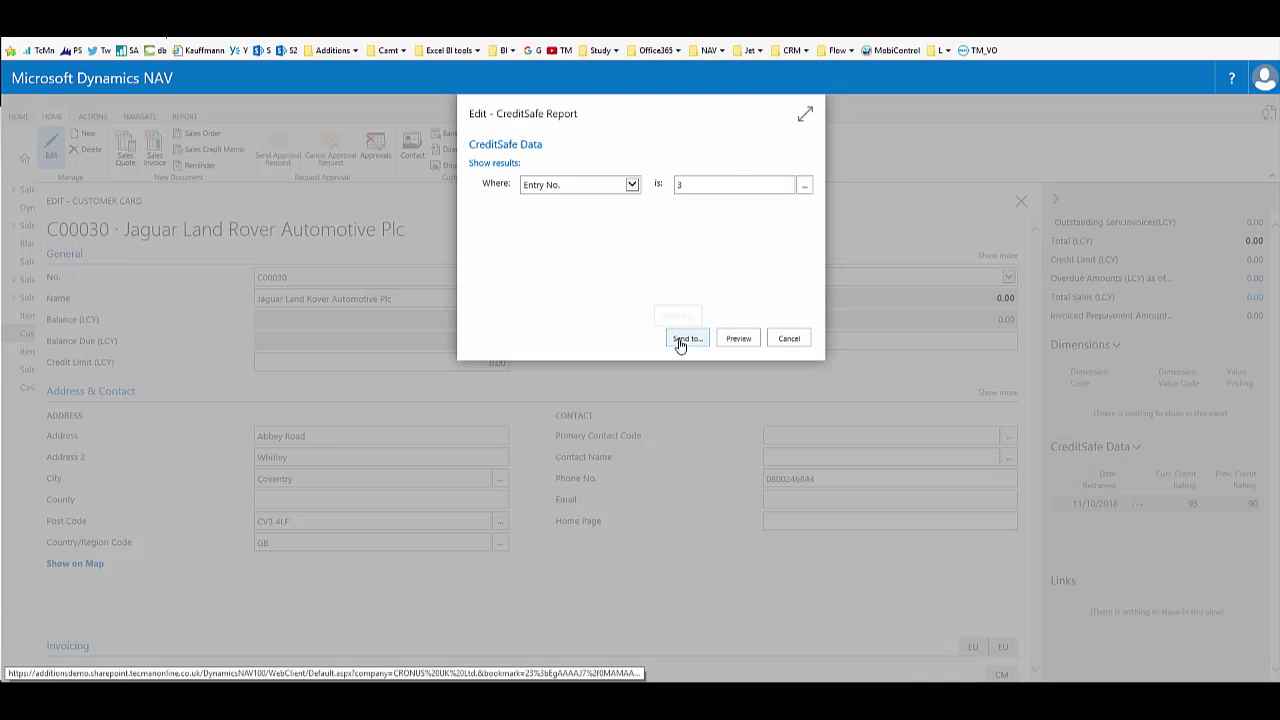
click(680, 341)
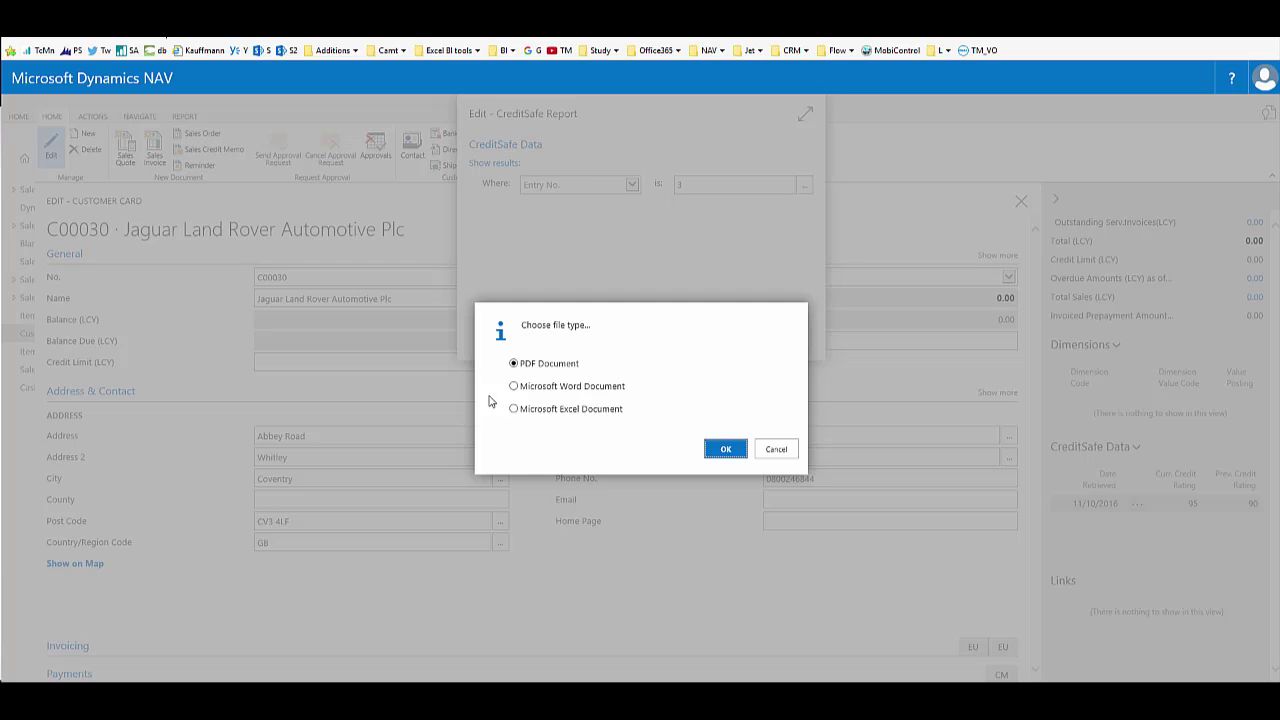
click(727, 450)
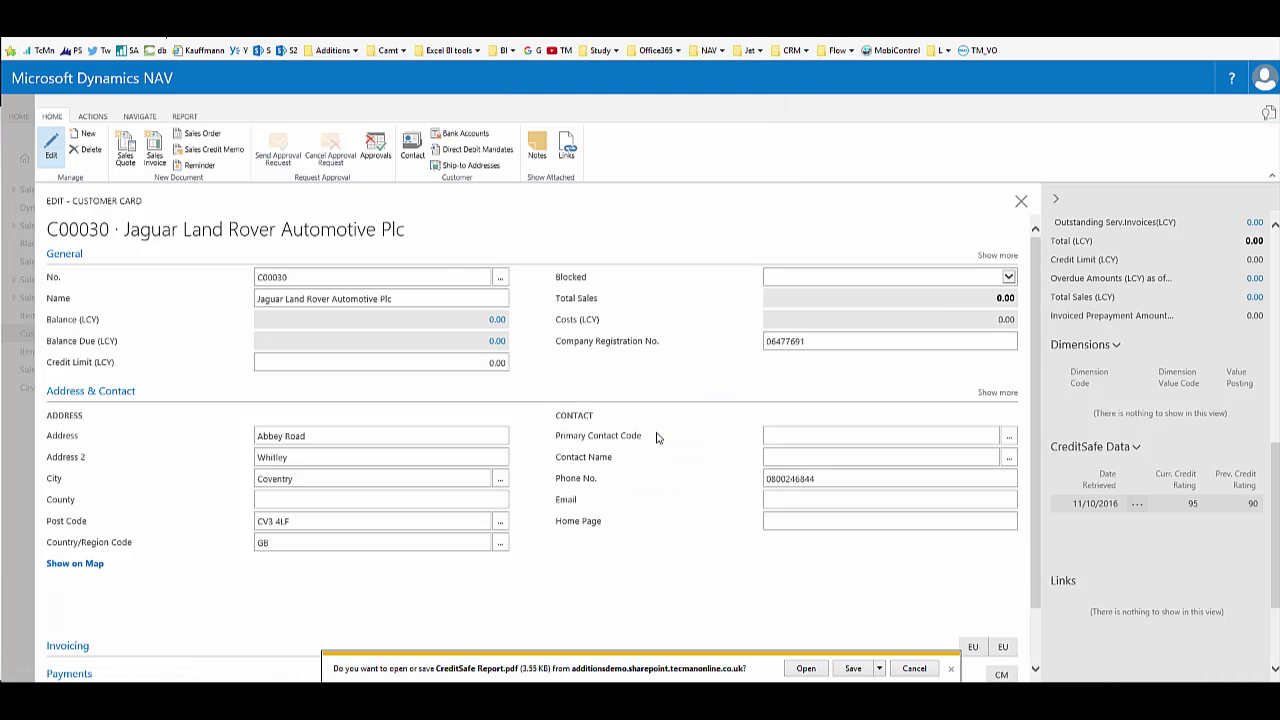
click(805, 668)
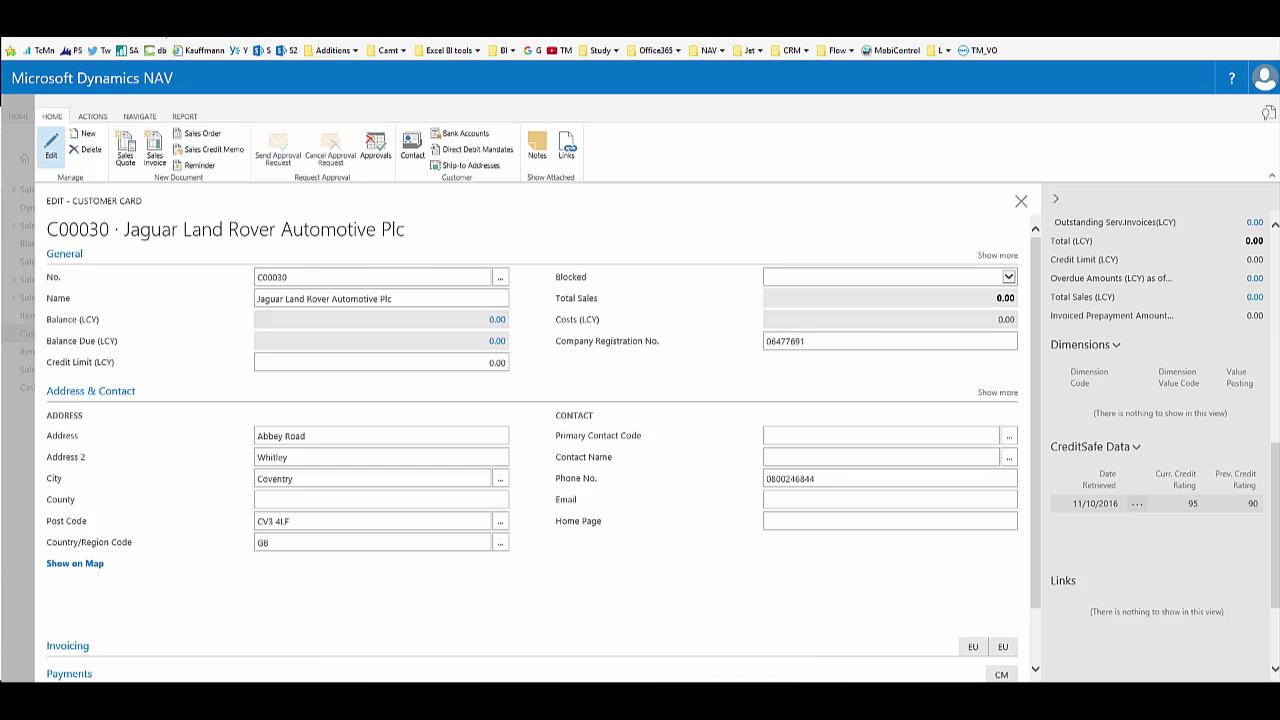
drag(491, 132, 630, 28)
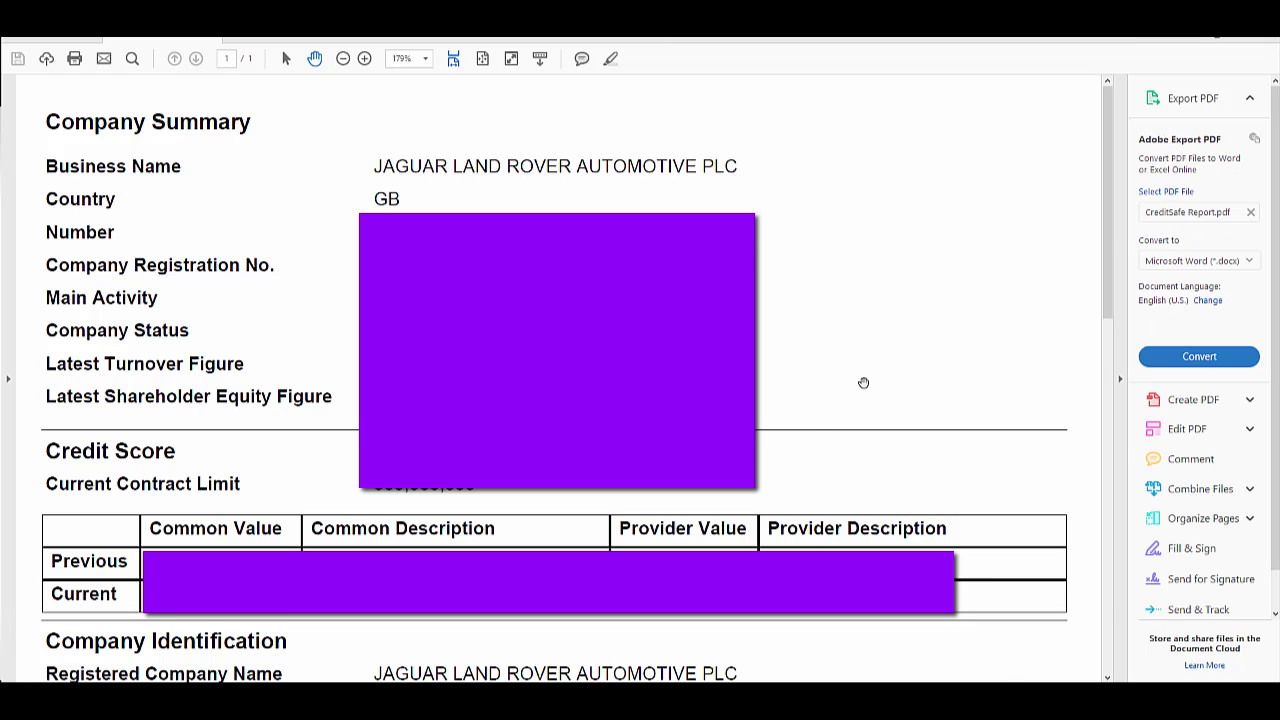
Step: Return to Dynamics NAV, close the customer card and display the Customers page as a list, checking the CreditSafe Data section
key(alt+Tab)
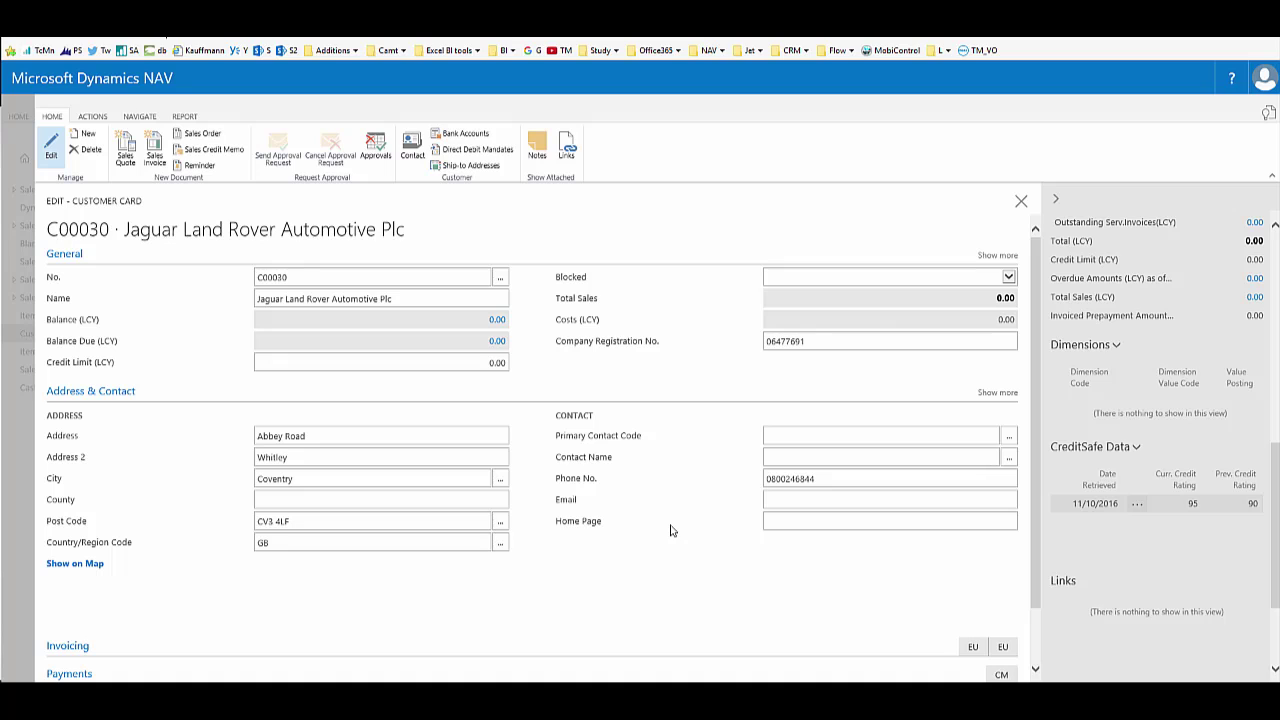
click(1021, 201)
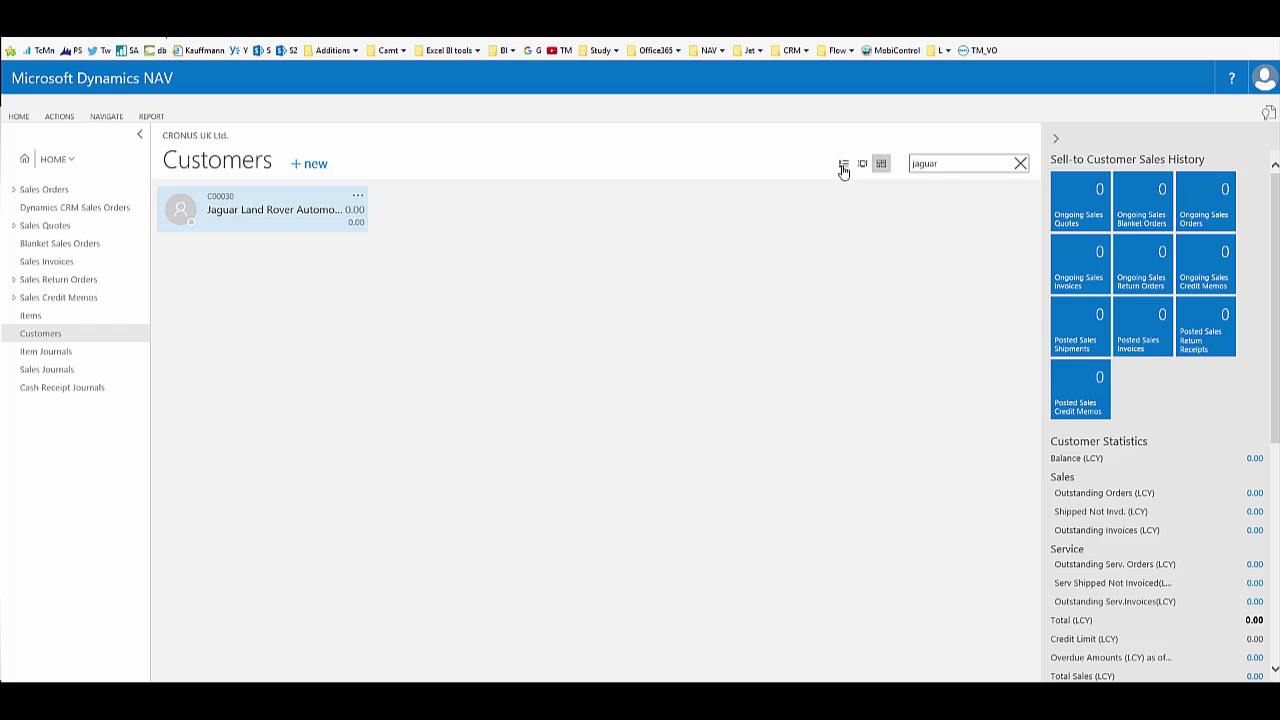
click(843, 166)
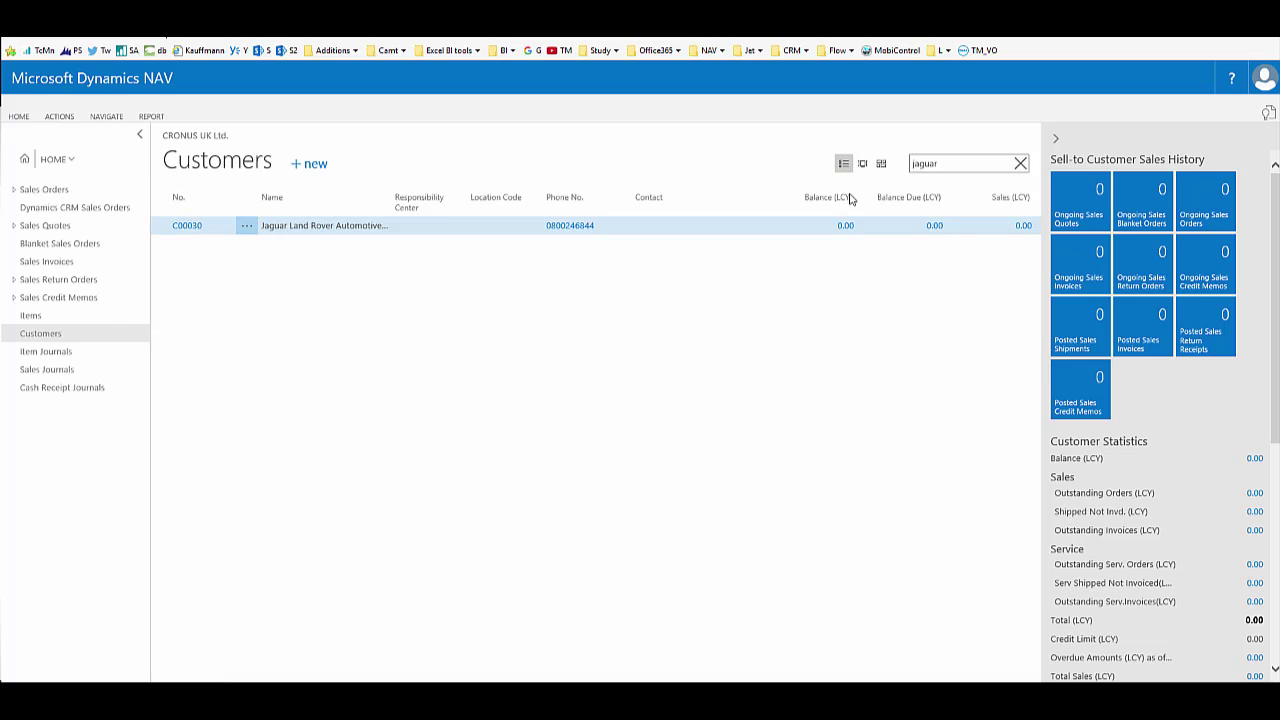
scroll(1127, 520, down, 5)
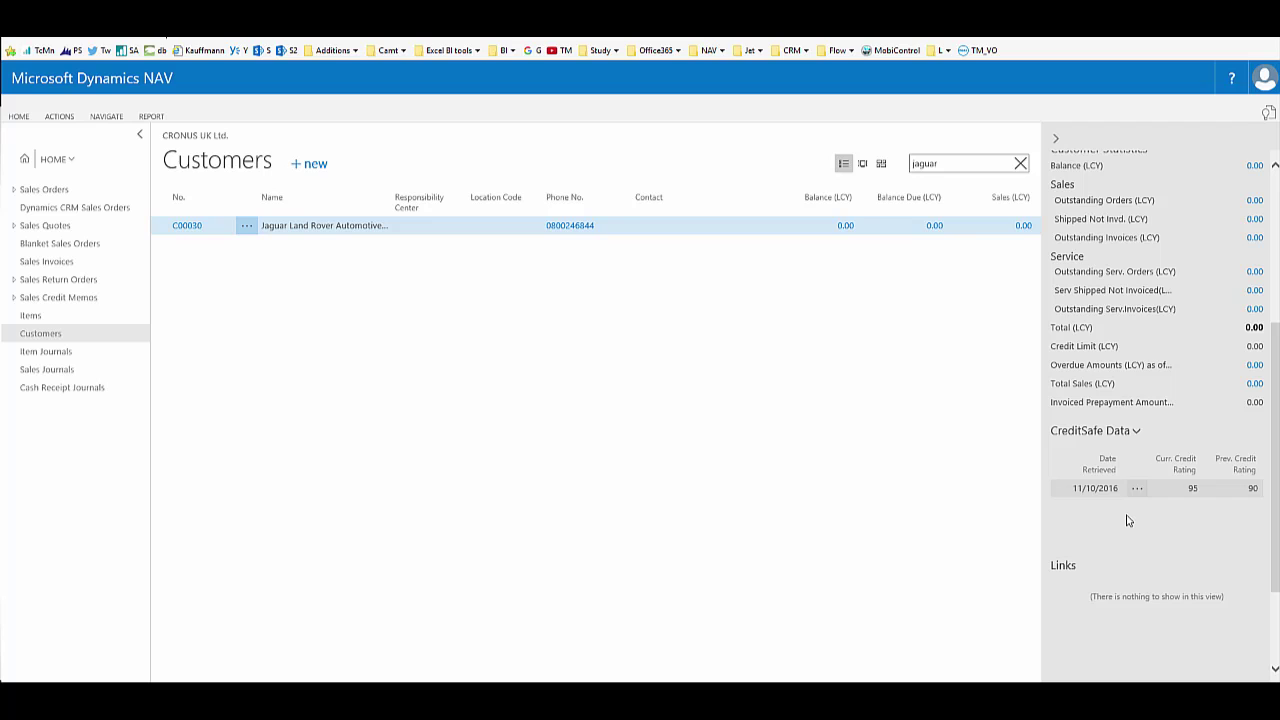
Step: Clear the "jaguar" search and compare the CreditSafe Data of The Device Shop, Jaguar Land Rover Automotive and Cronus Cardoxy Sales
click(1020, 163)
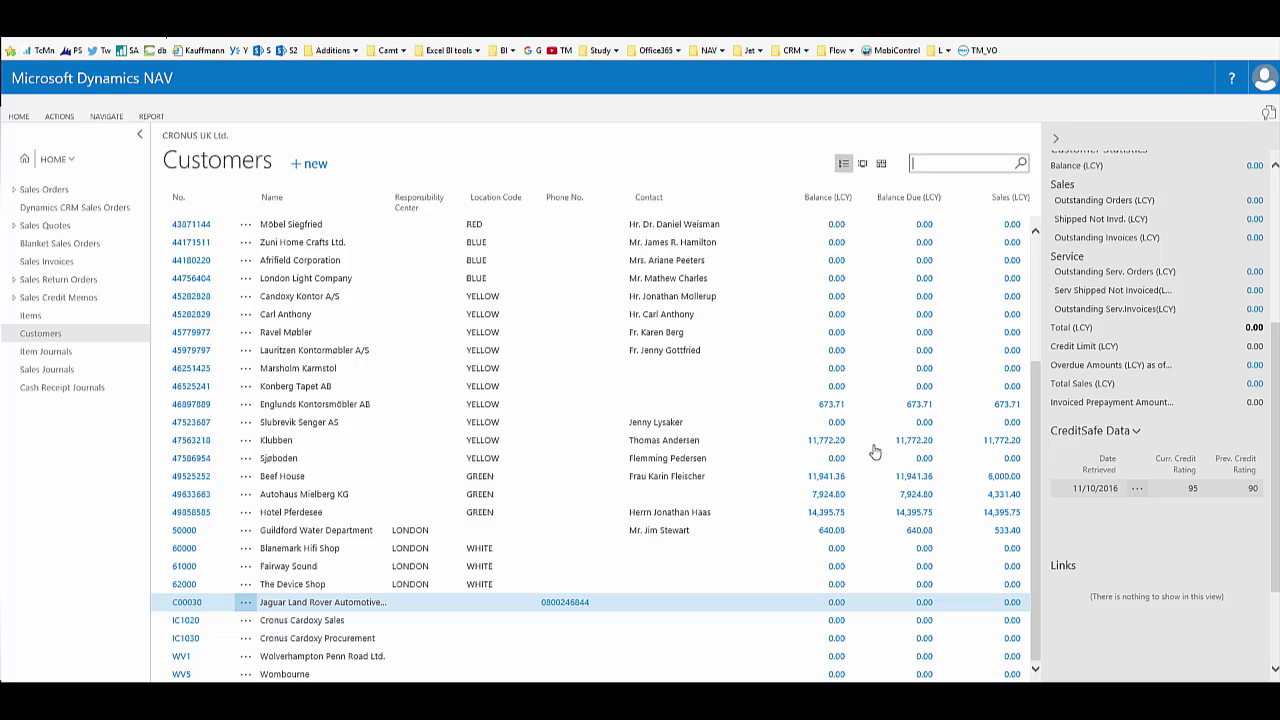
click(165, 589)
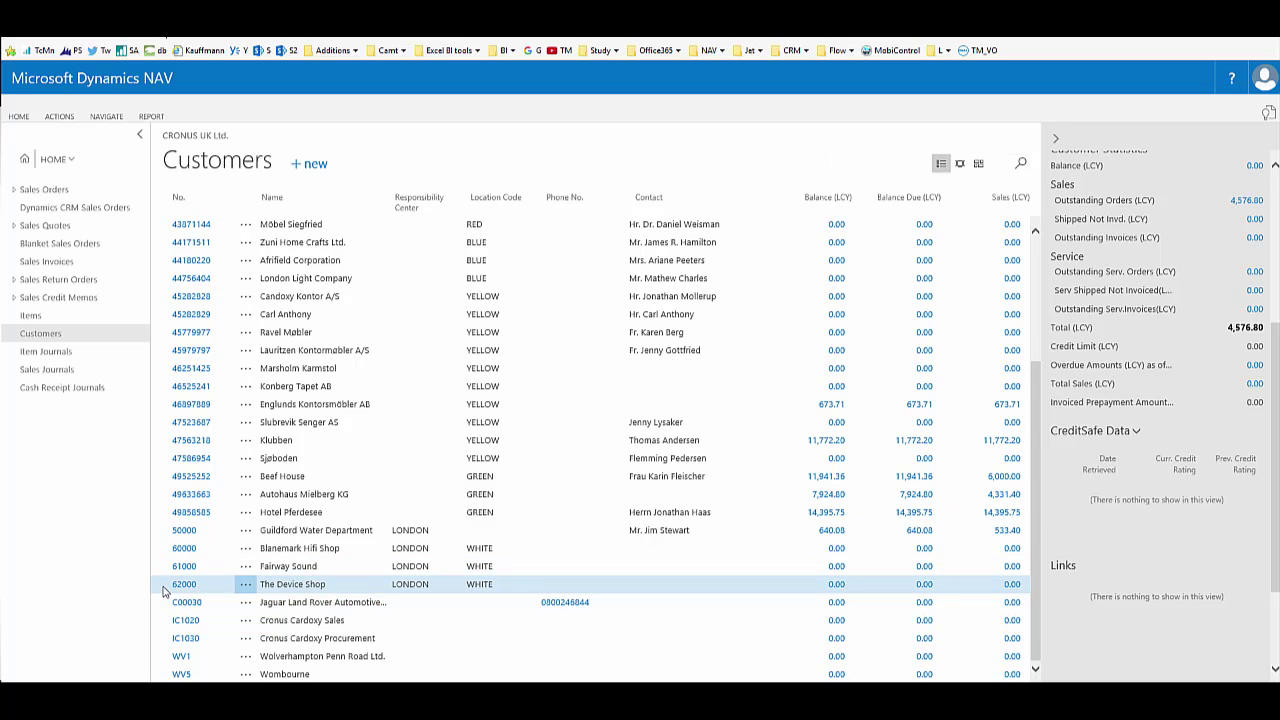
click(166, 606)
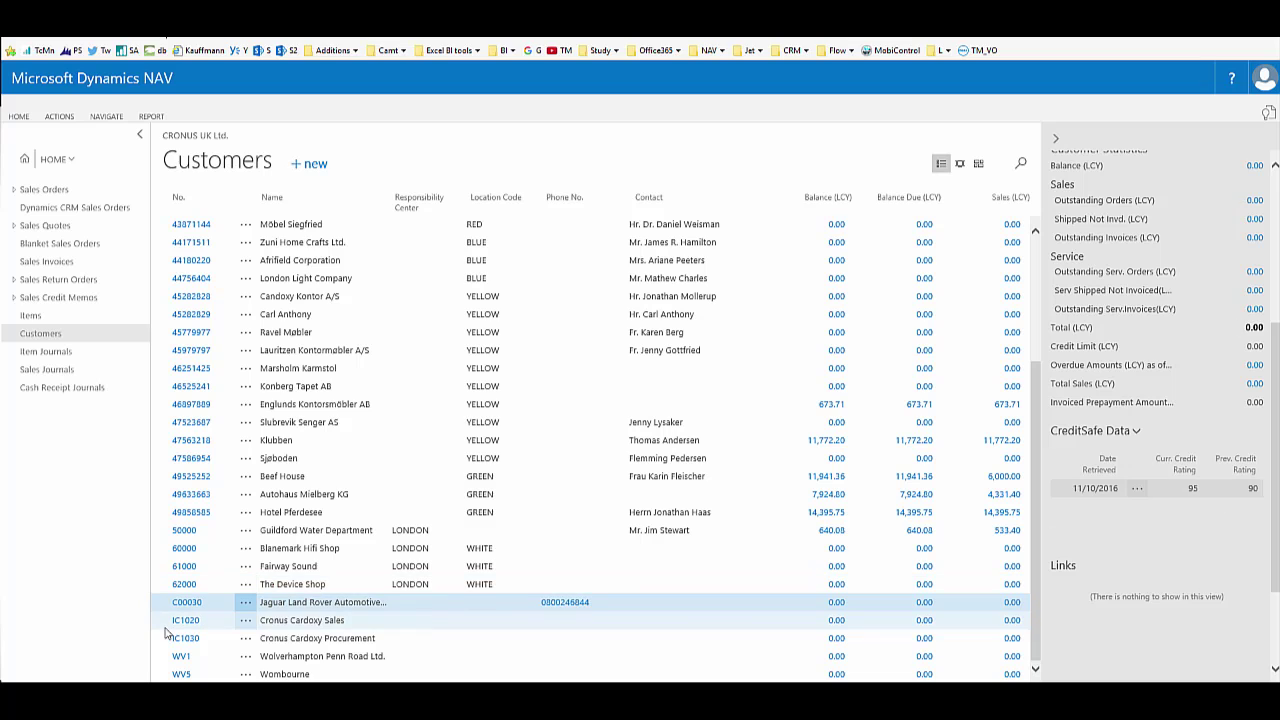
click(167, 624)
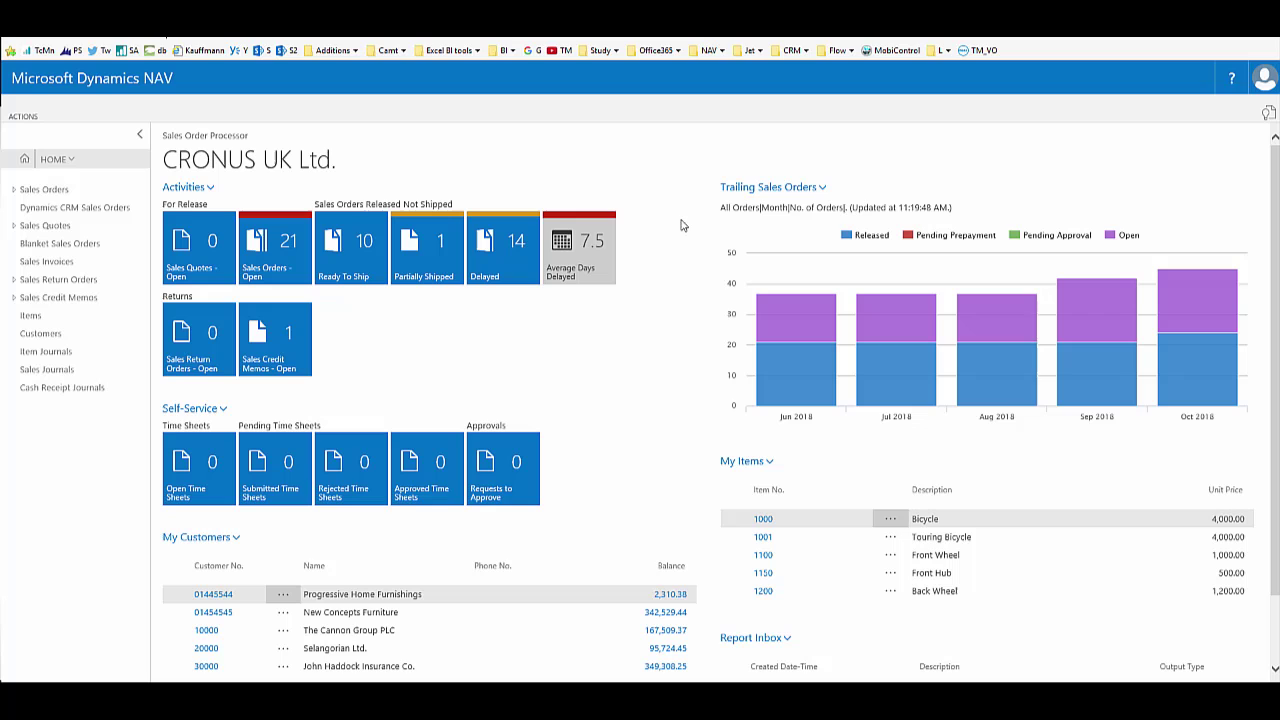
Step: Find the Contacts page by searching for "contact" and open the A. Gibson's Law Firm company contact for editing
click(1268, 116)
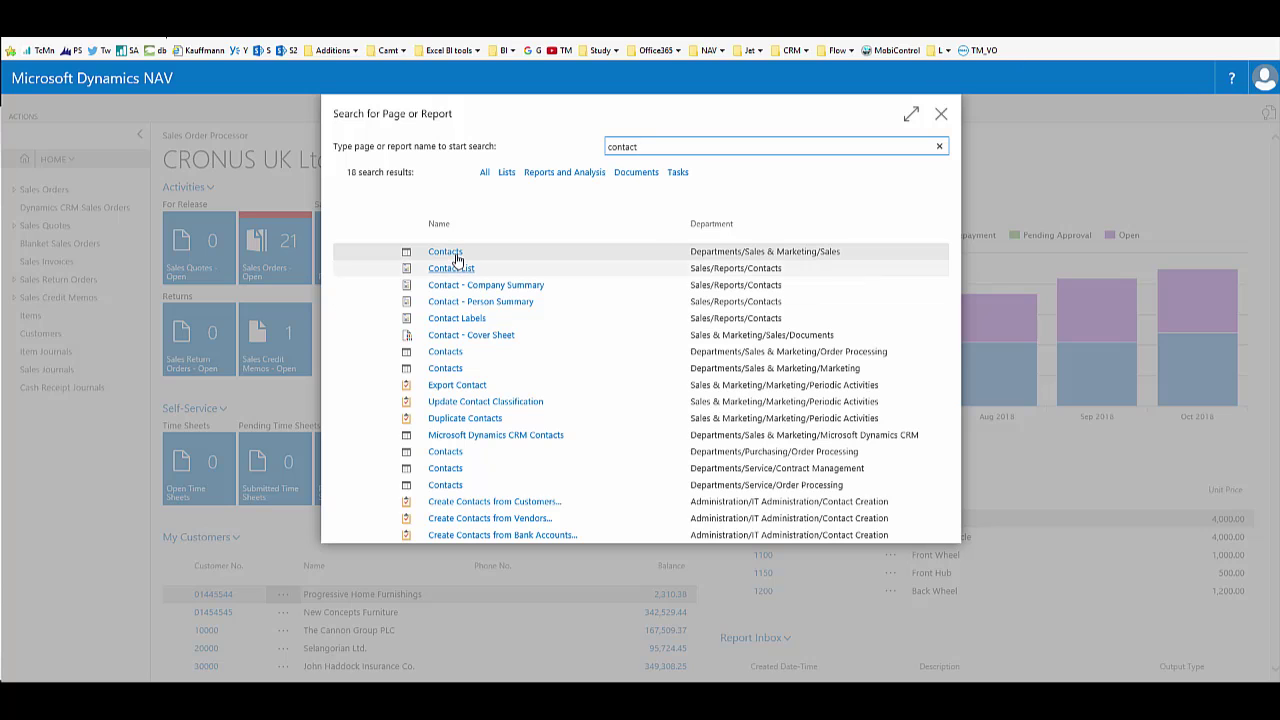
click(455, 256)
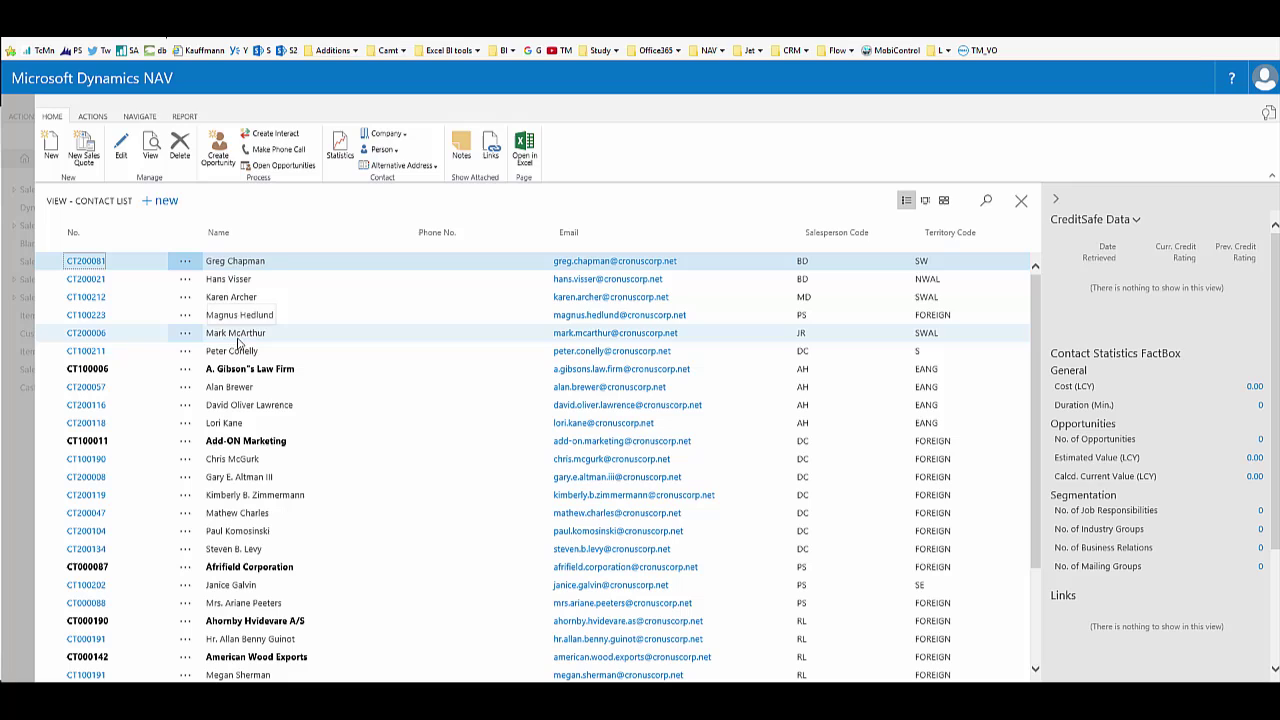
click(40, 374)
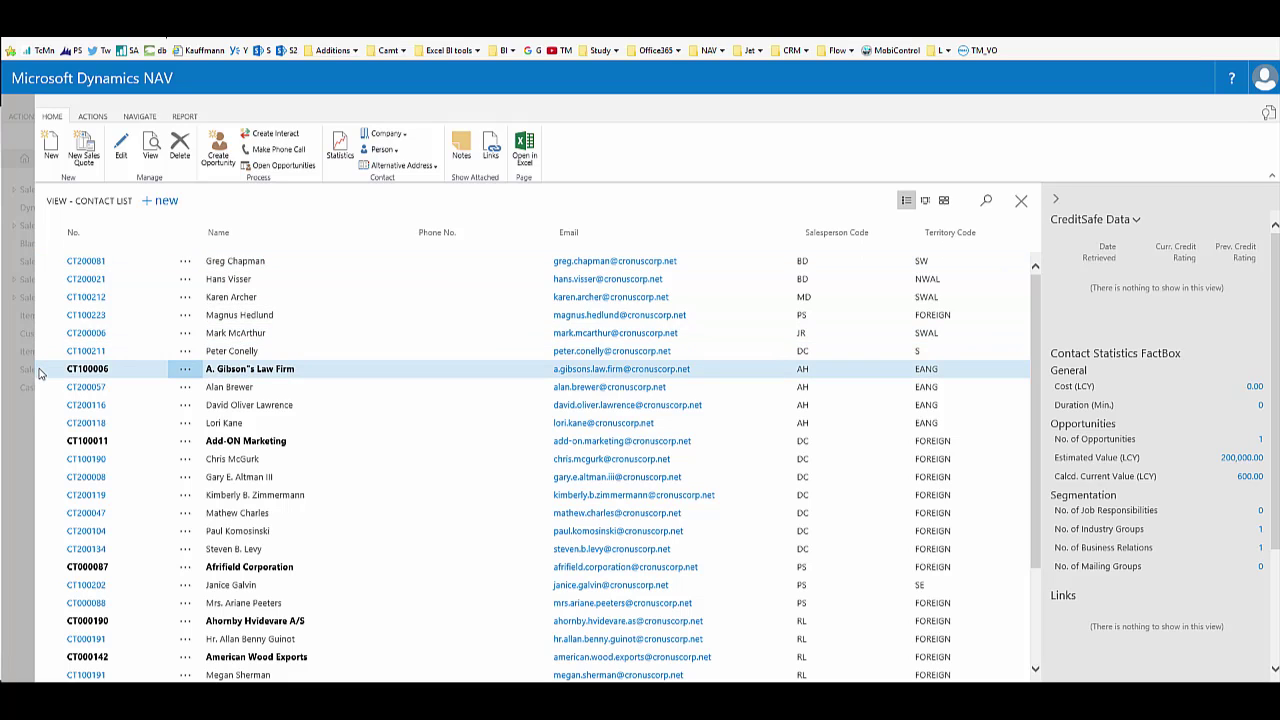
click(121, 150)
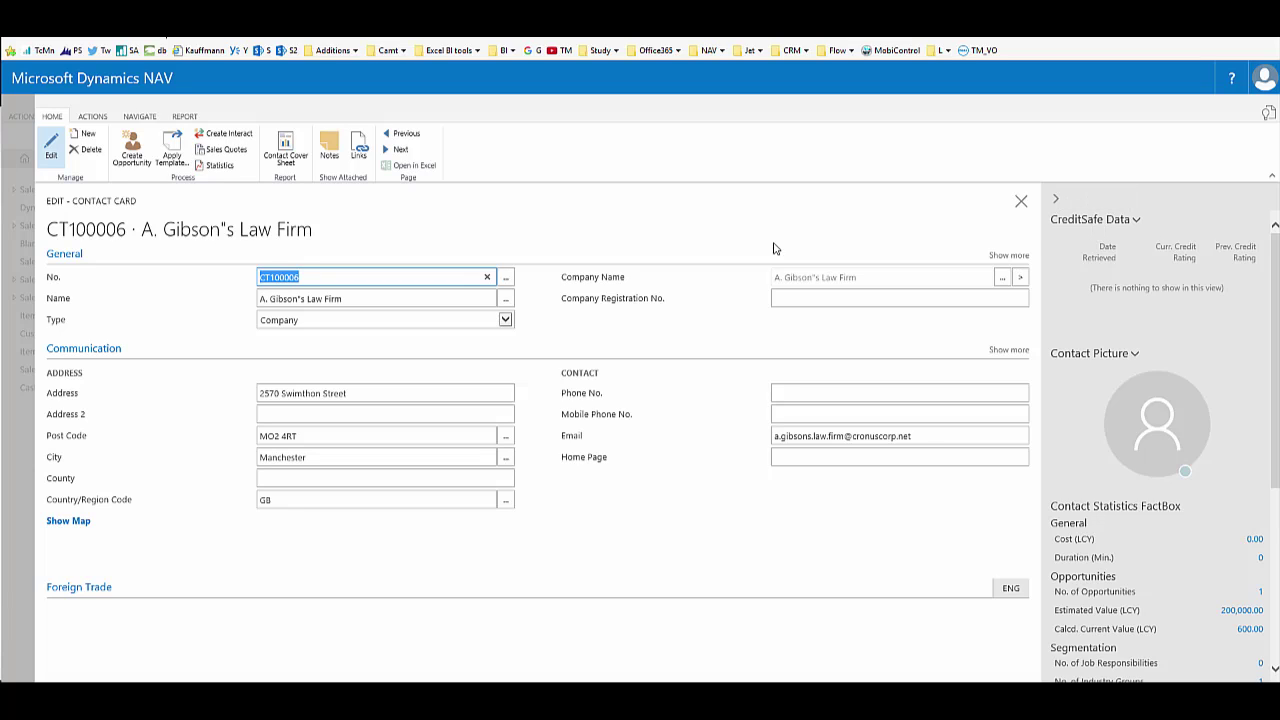
Step: Open the record types the A. Gibson's Law Firm contact can be created as
click(92, 116)
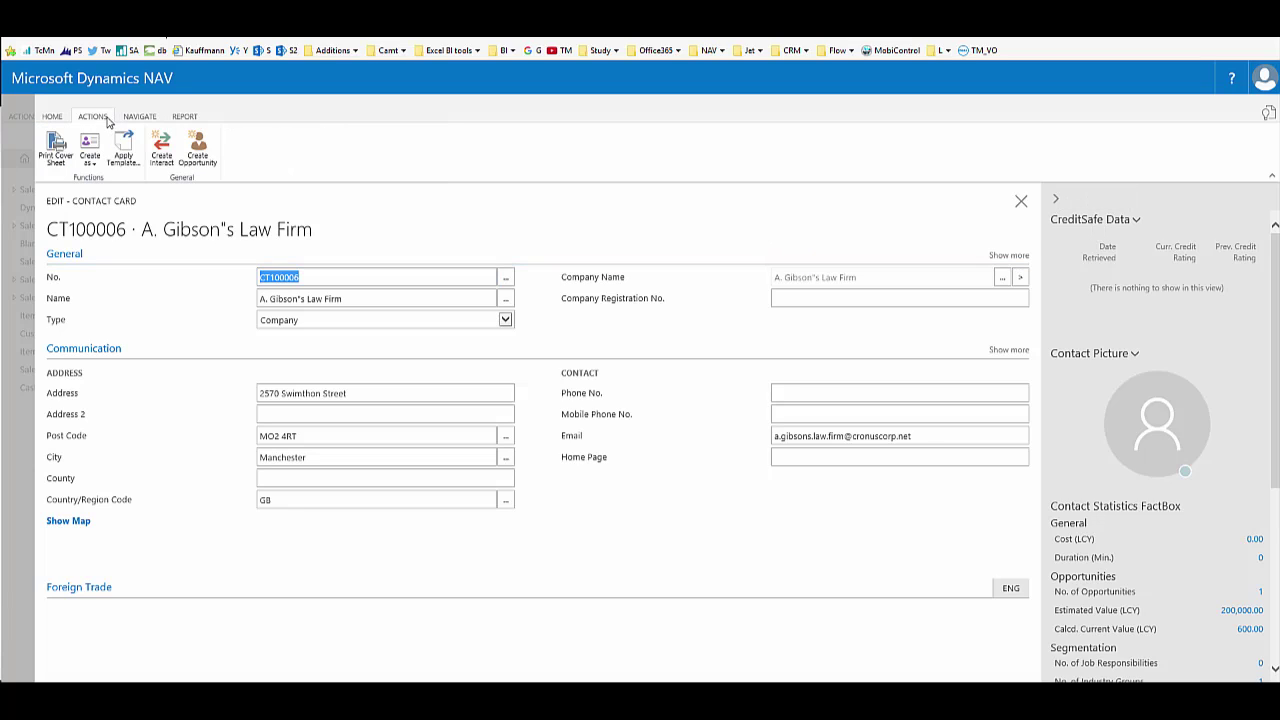
click(95, 168)
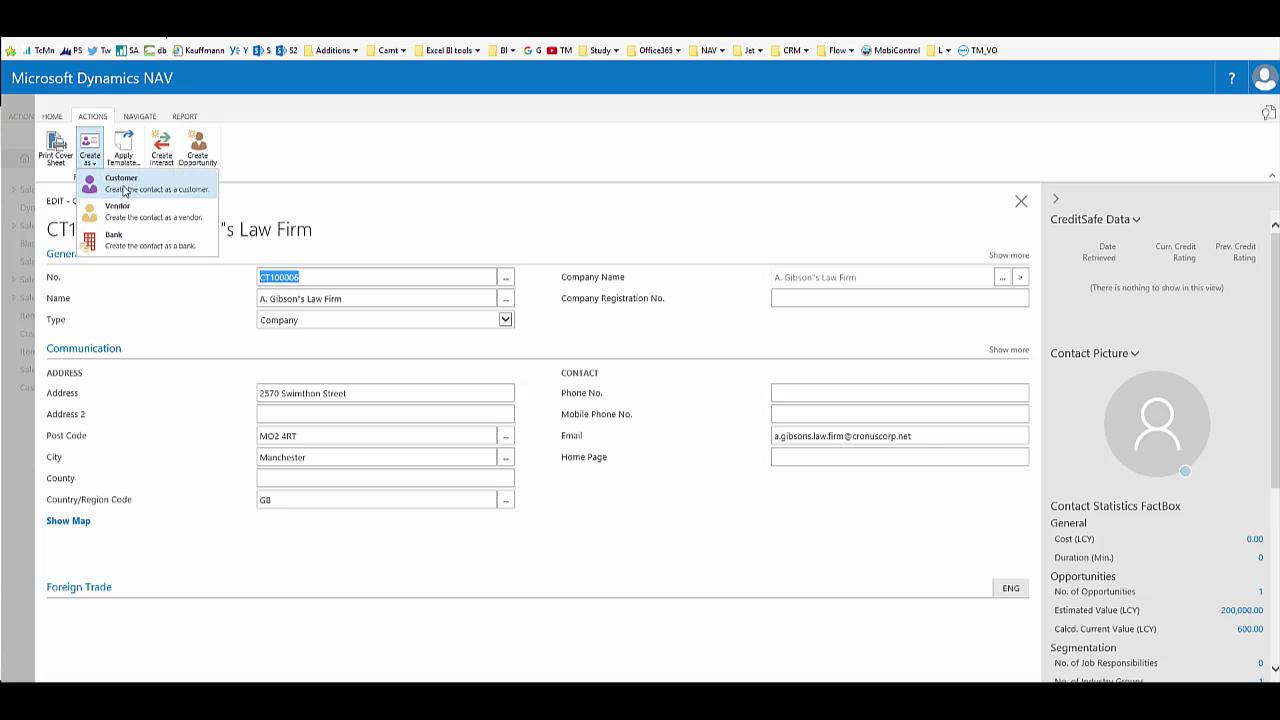